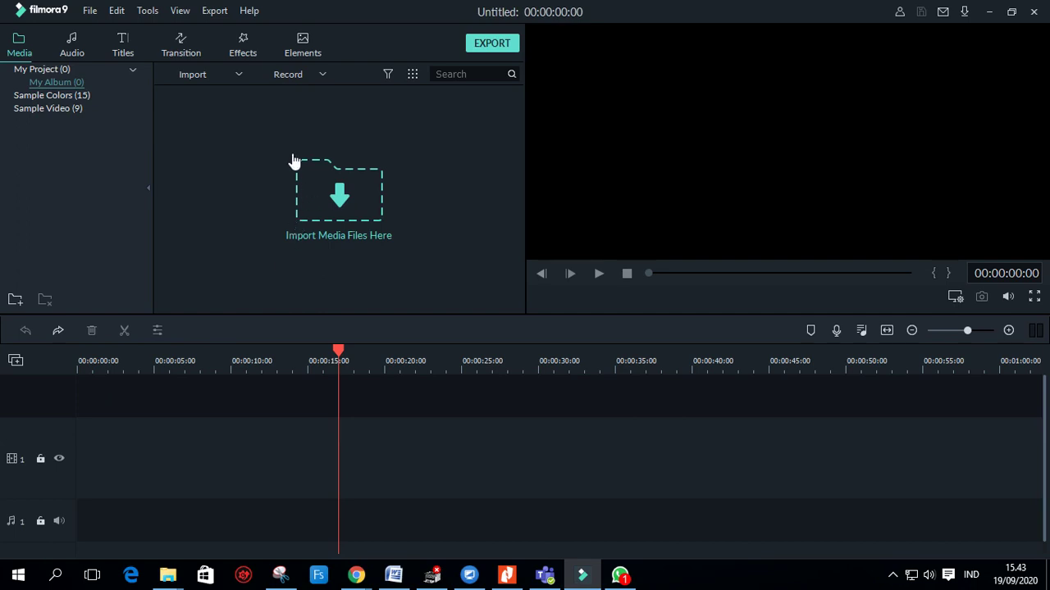
Step: Import the Tugas KB 2 media folder from the DATA 1 (E:) drive into the project
{"action": "left_click", "coordinate": [193, 77]}
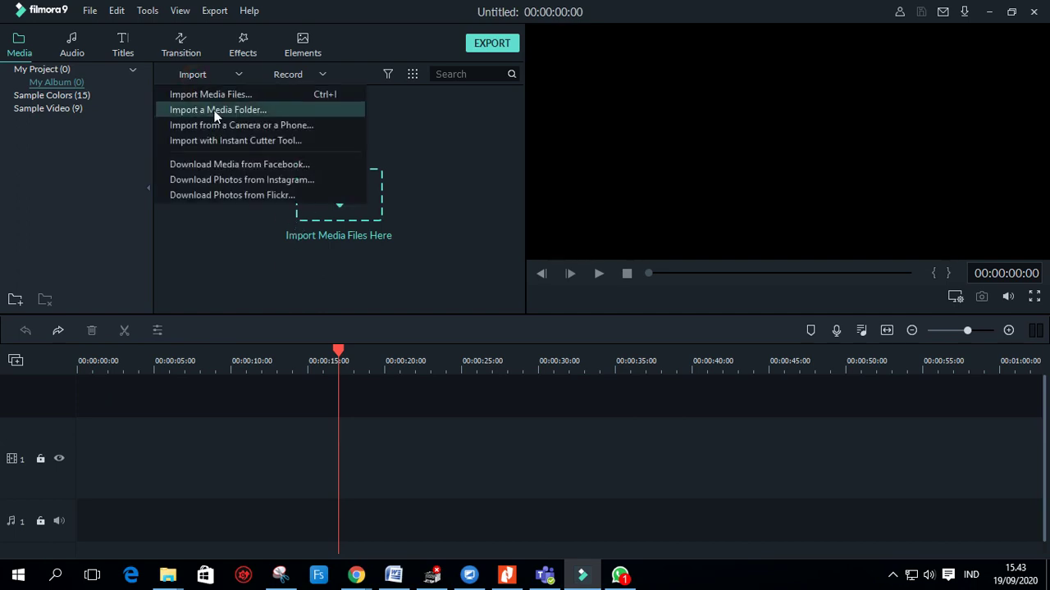
{"action": "left_click", "coordinate": [215, 112]}
{"action": "scroll", "coordinate": [492, 277], "scroll_direction": "down", "scroll_amount": 2}
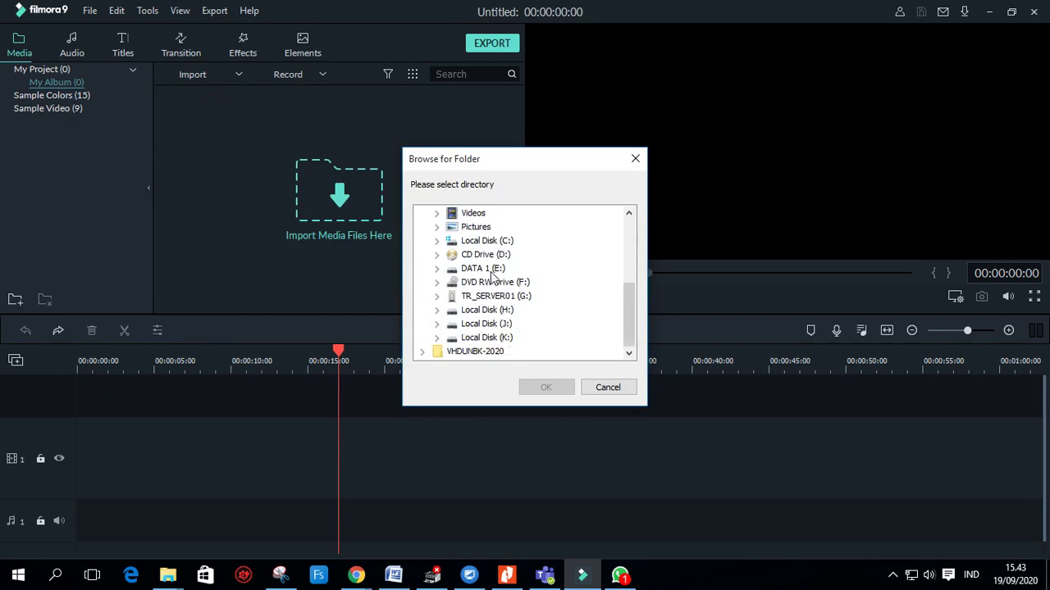
{"action": "left_click", "coordinate": [438, 270]}
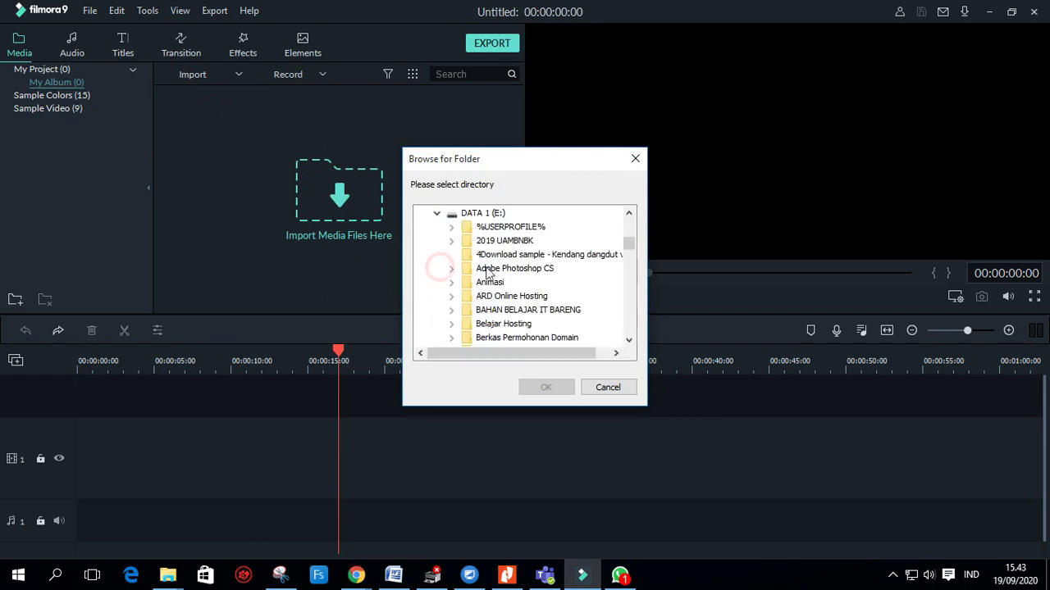
{"action": "scroll", "coordinate": [487, 273], "scroll_direction": "down", "scroll_amount": 3}
{"action": "scroll", "coordinate": [488, 273], "scroll_direction": "down", "scroll_amount": 10}
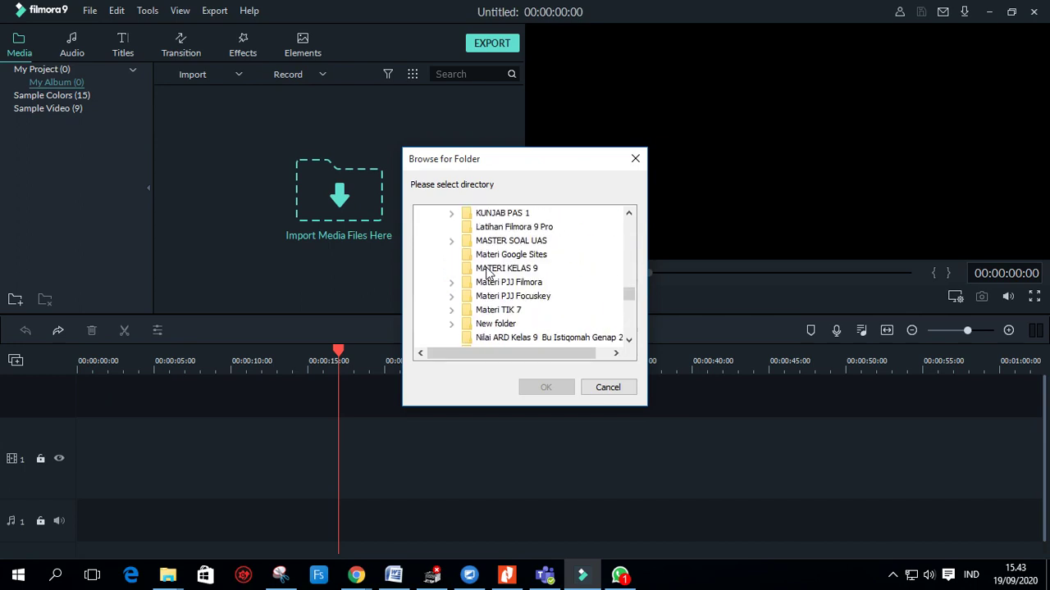
{"action": "scroll", "coordinate": [489, 274], "scroll_direction": "down", "scroll_amount": 3}
{"action": "scroll", "coordinate": [518, 285], "scroll_direction": "down", "scroll_amount": 1}
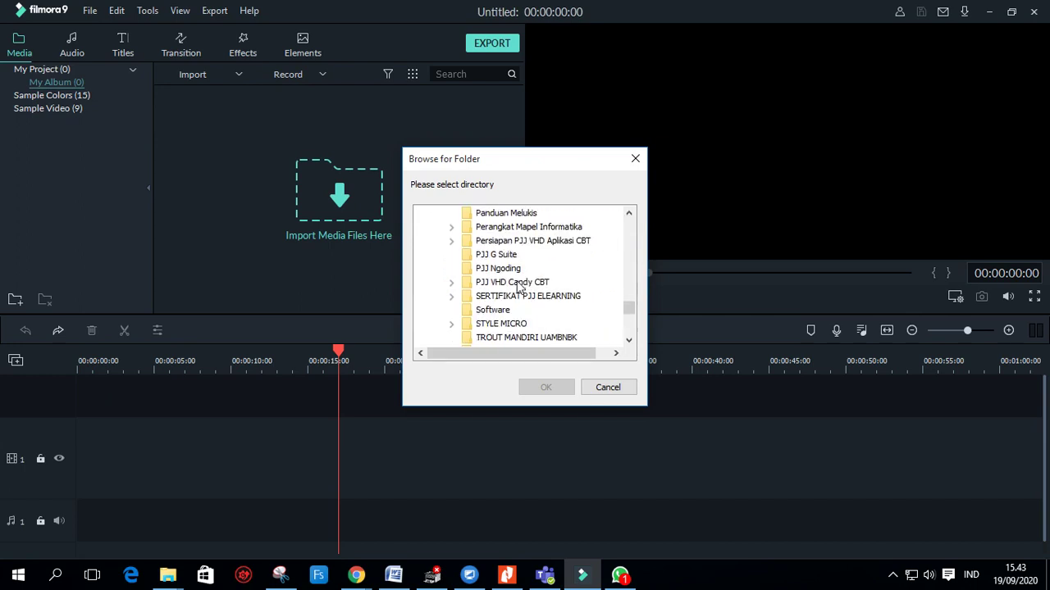
{"action": "scroll", "coordinate": [515, 317], "scroll_direction": "down", "scroll_amount": 2}
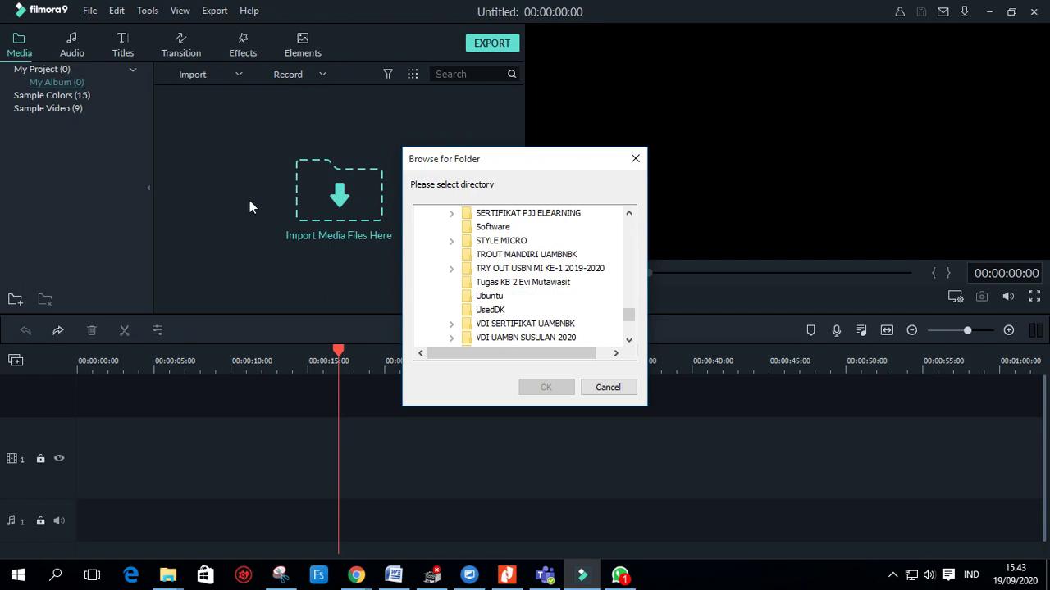
{"action": "left_click", "coordinate": [533, 283]}
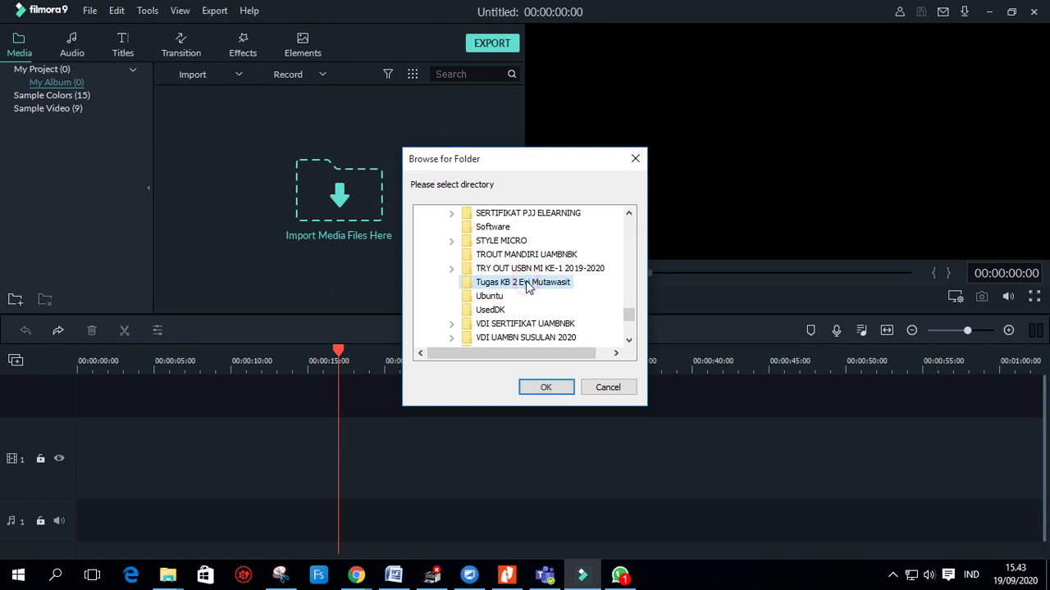
{"action": "left_click", "coordinate": [541, 389]}
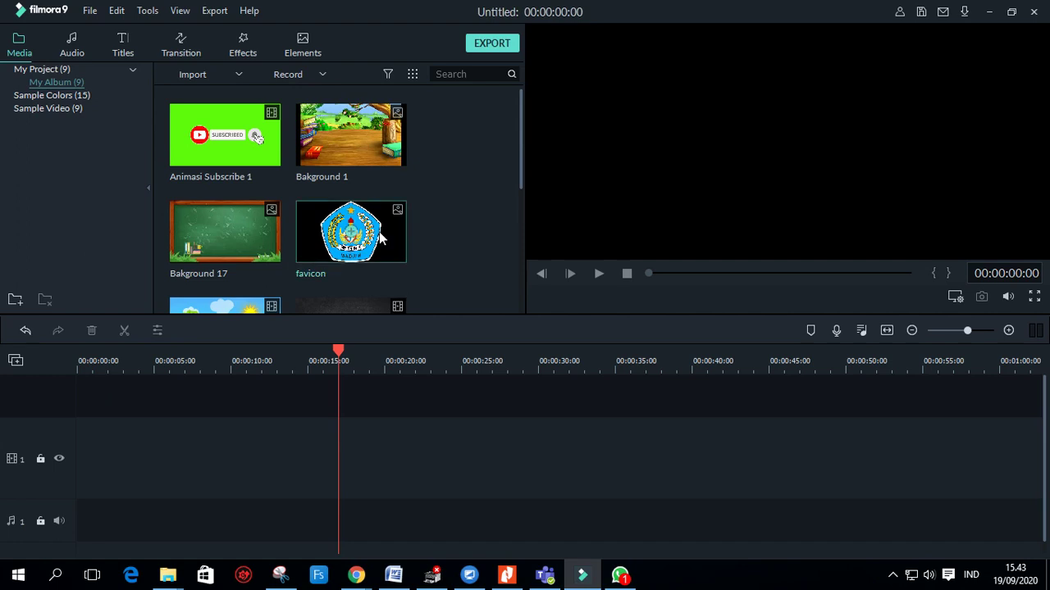
Step: Place the Opening clip at the start of video track 1 and the Into Science 1 clip directly after it
{"action": "scroll", "coordinate": [457, 228], "scroll_direction": "down", "scroll_amount": 5}
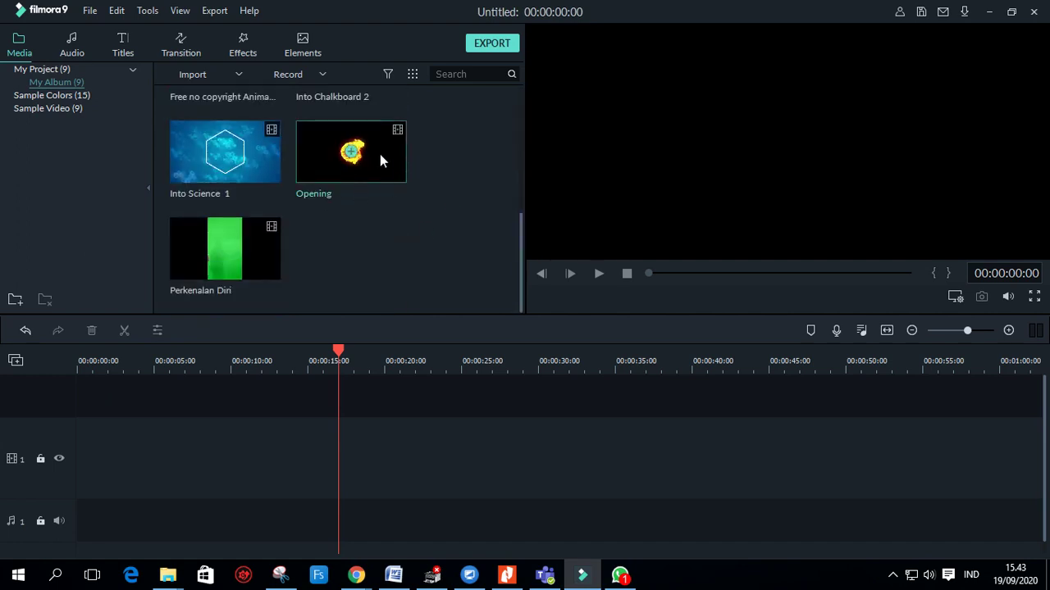
{"action": "left_click", "coordinate": [324, 155]}
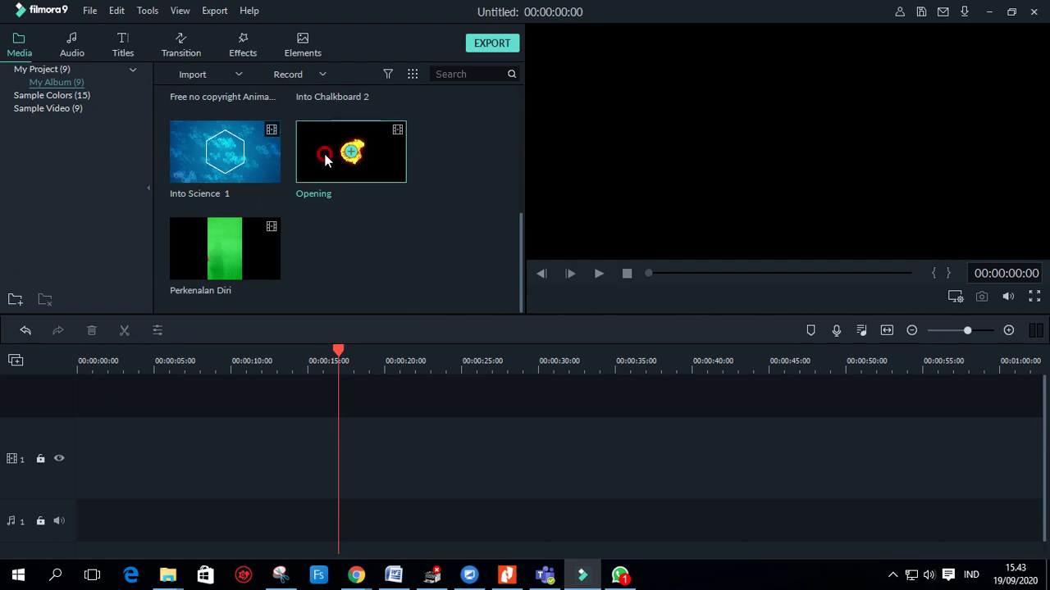
{"action": "left_click_drag", "start_coordinate": [324, 161], "coordinate": [84, 443]}
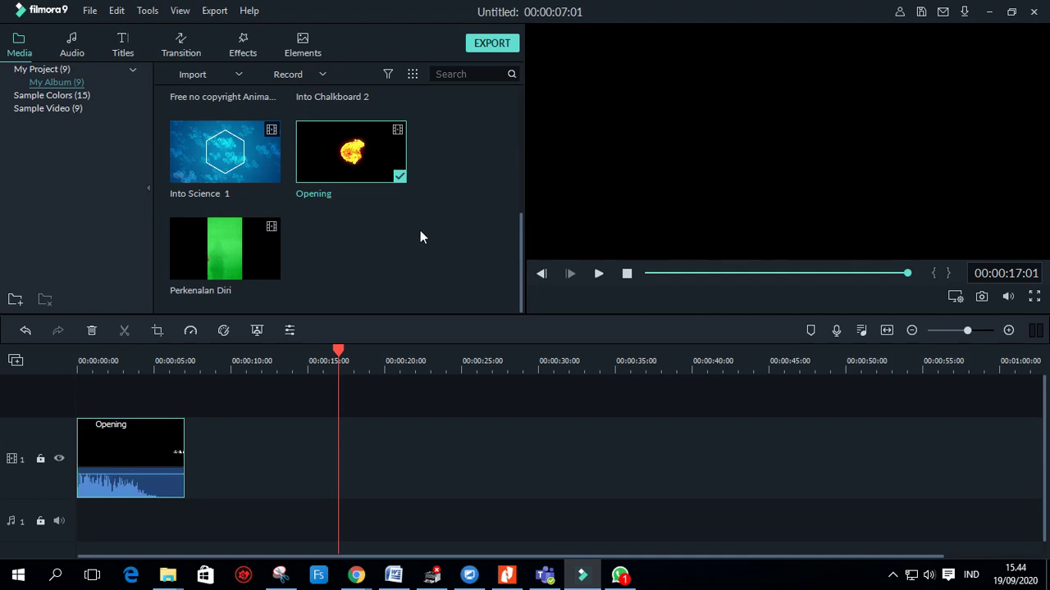
{"action": "mouse_move", "coordinate": [196, 163]}
{"action": "left_click", "coordinate": [186, 154]}
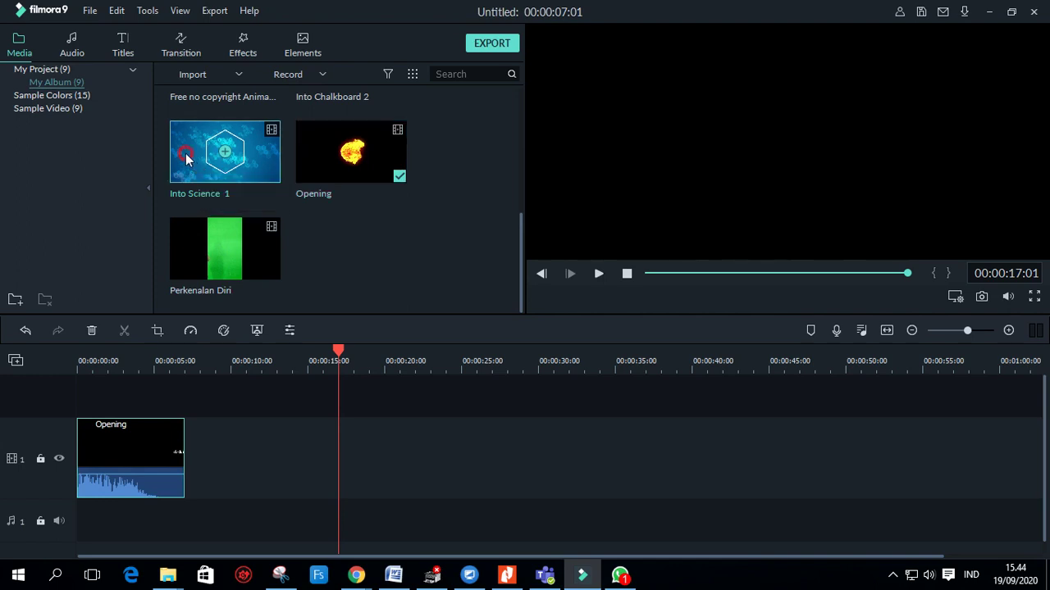
{"action": "left_click_drag", "start_coordinate": [186, 160], "coordinate": [186, 442]}
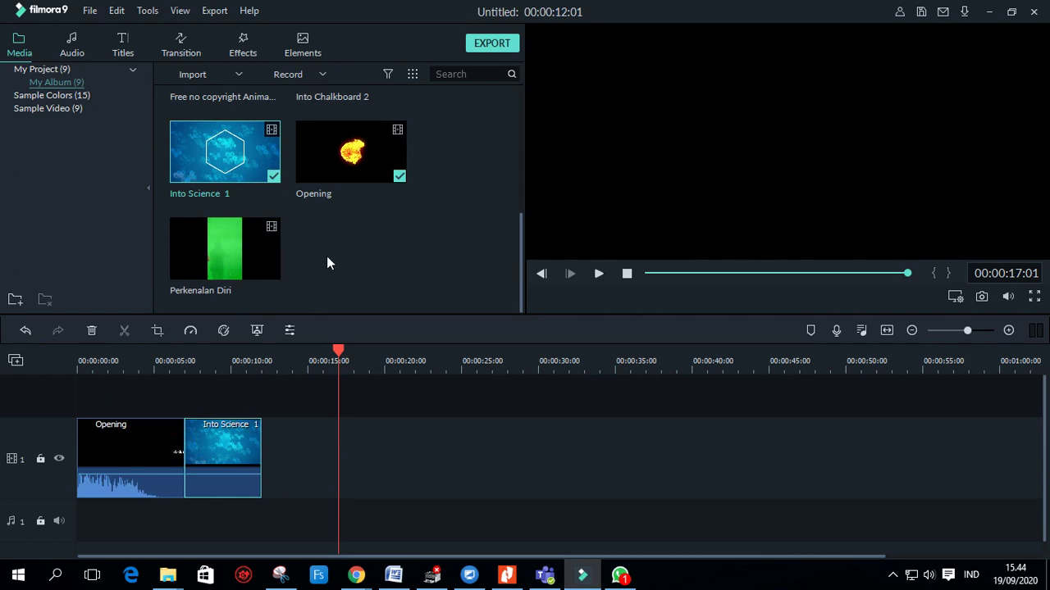
Step: Add the Into Chalkboard 2 clip to video track 1 directly after Into Science 1
{"action": "scroll", "coordinate": [326, 256], "scroll_direction": "up", "scroll_amount": 3}
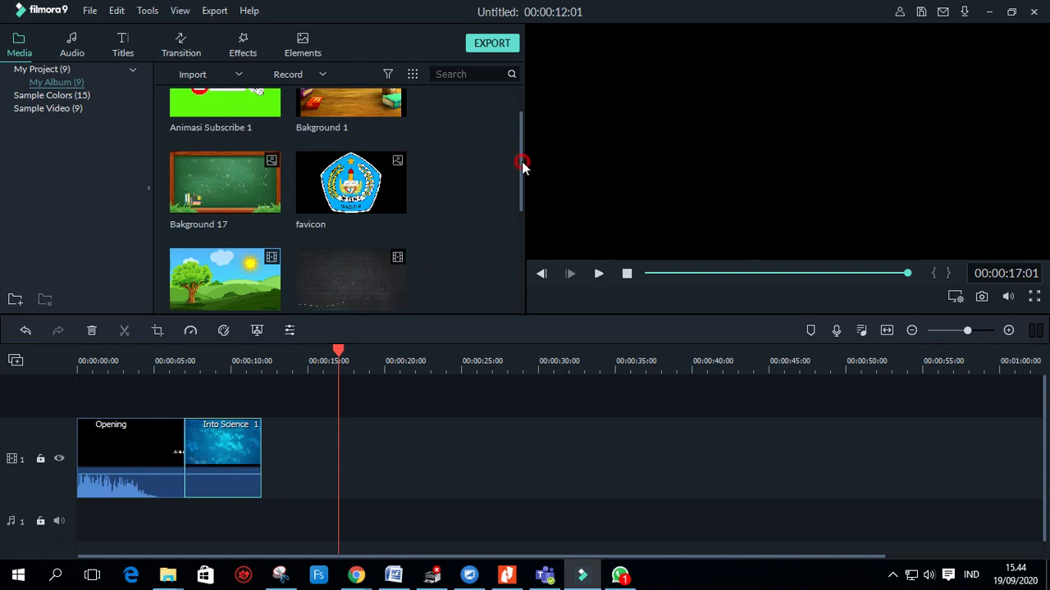
{"action": "left_click_drag", "start_coordinate": [524, 167], "coordinate": [520, 187]}
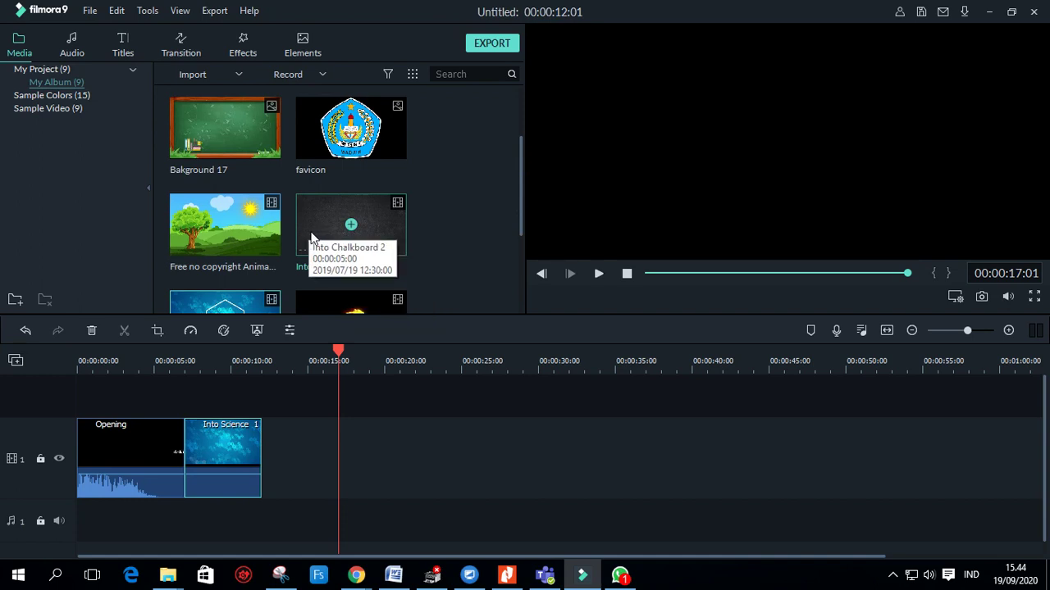
{"action": "left_click_drag", "start_coordinate": [310, 234], "coordinate": [261, 455]}
Step: Play the three-clip sequence from the beginning of the timeline to preview it
{"action": "left_click_drag", "start_coordinate": [332, 350], "coordinate": [73, 390]}
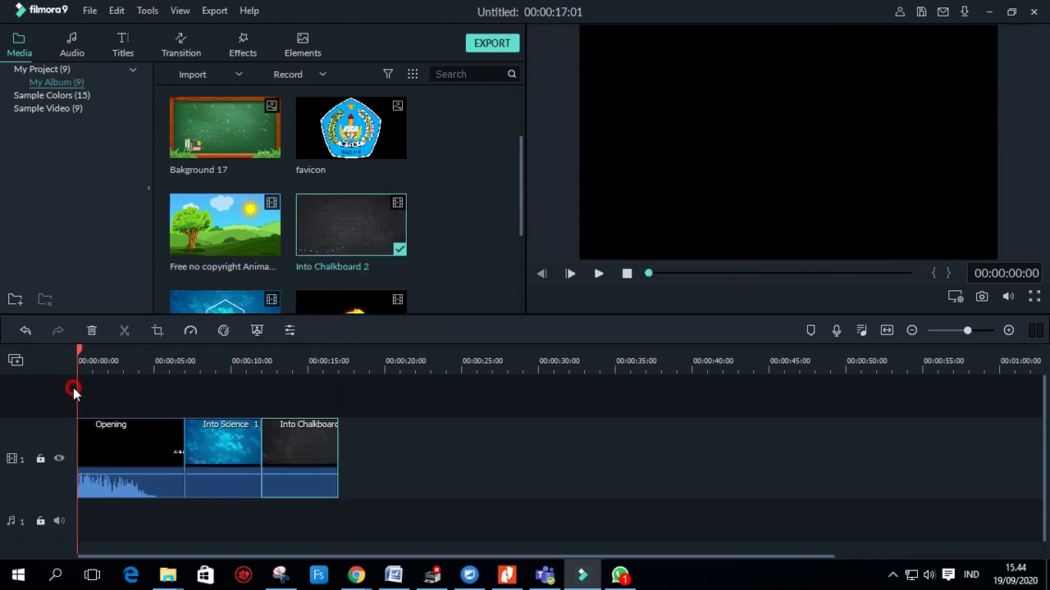
{"action": "left_click", "coordinate": [598, 273]}
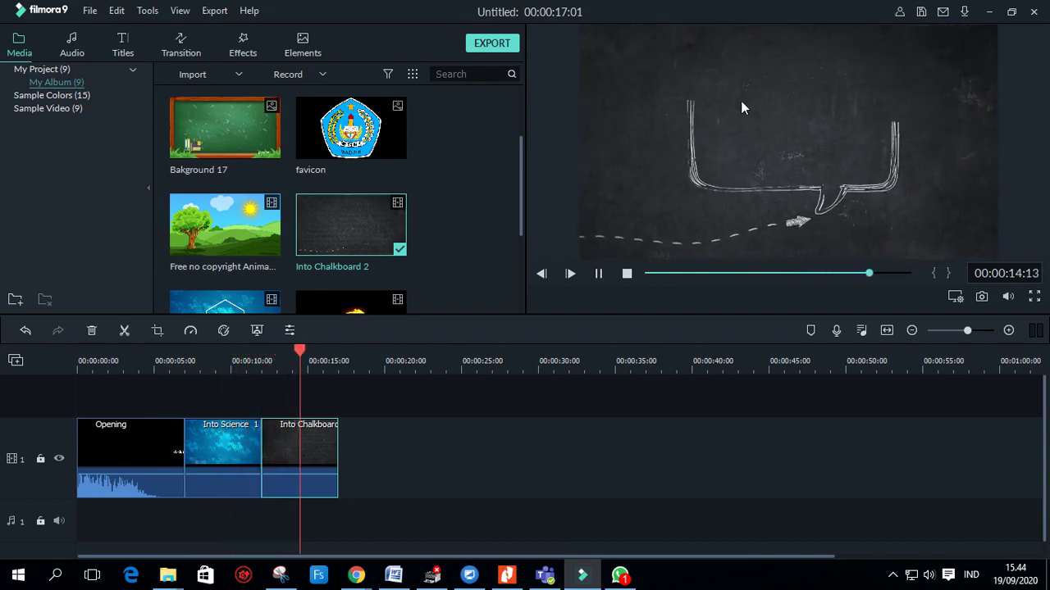
{"action": "left_click", "coordinate": [601, 274]}
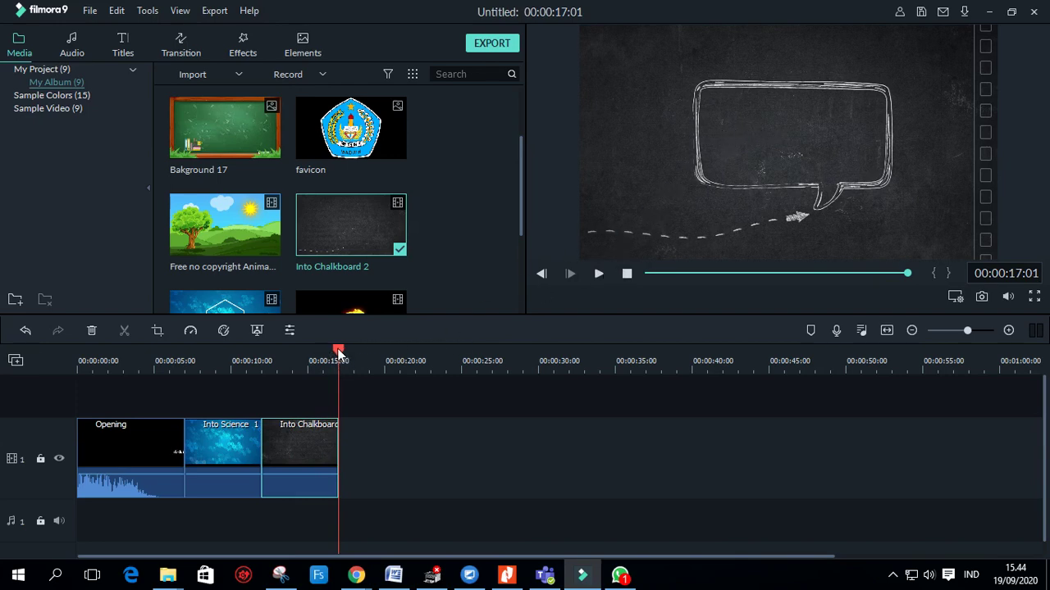
Step: Place the favicon logo image on a new video track above, aligned with the start of Into Science 1
{"action": "left_click_drag", "start_coordinate": [338, 351], "coordinate": [213, 387]}
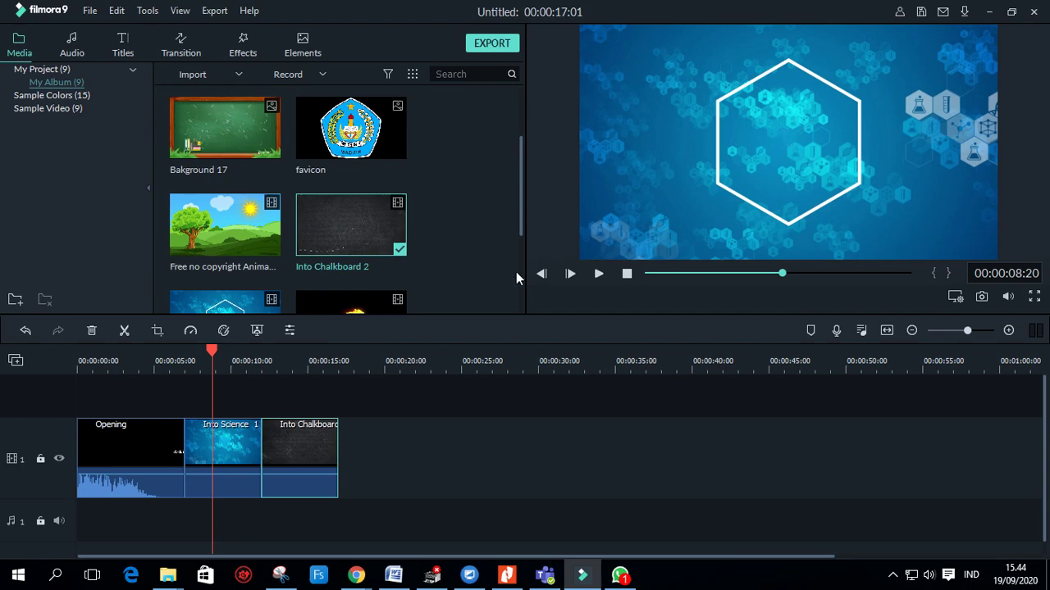
{"action": "left_click", "coordinate": [457, 190]}
{"action": "left_click", "coordinate": [371, 148]}
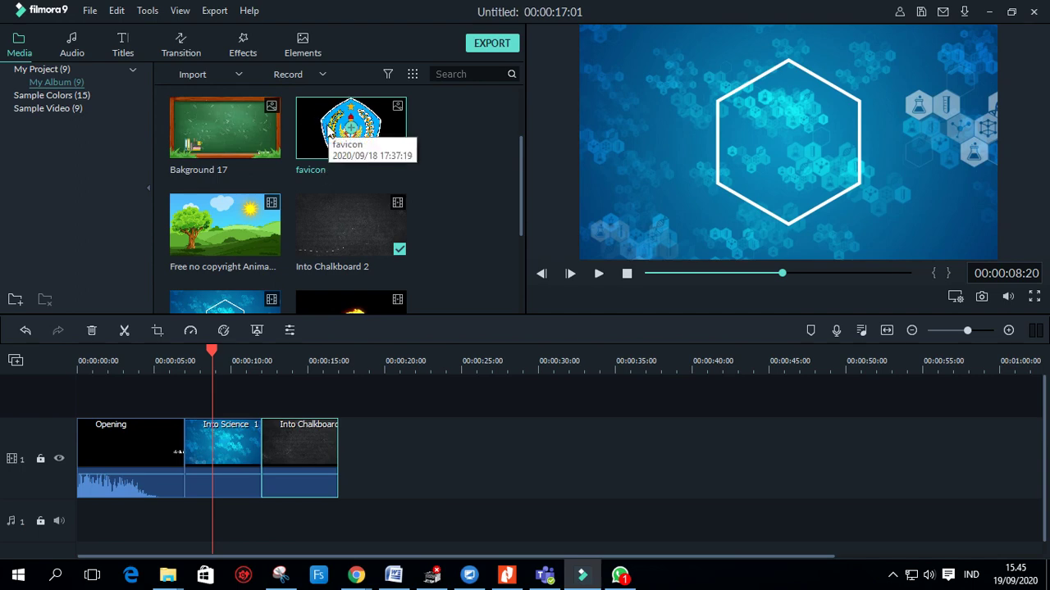
{"action": "left_click_drag", "start_coordinate": [328, 128], "coordinate": [187, 400]}
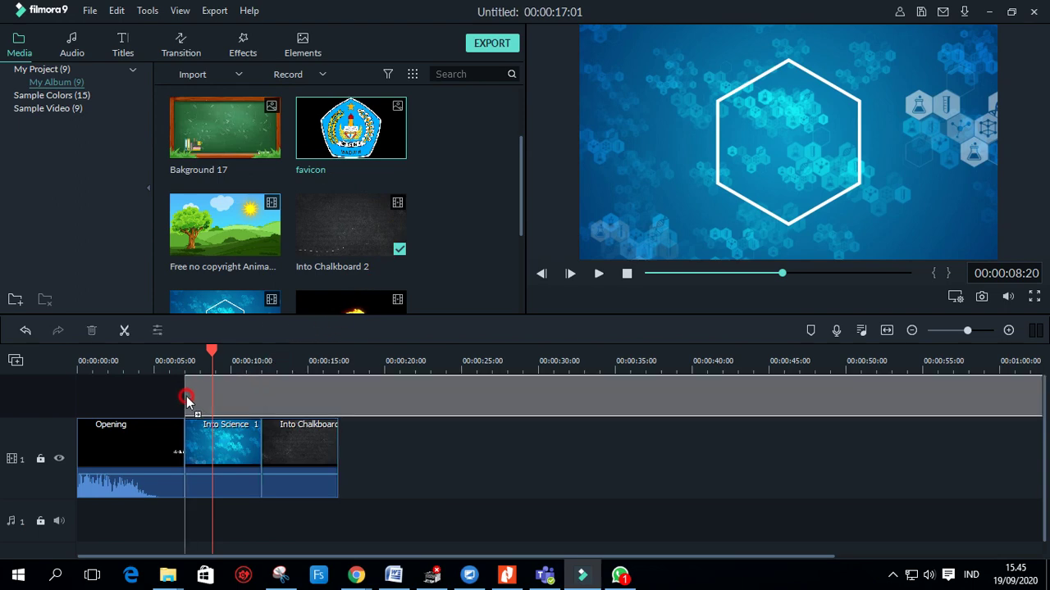
{"action": "left_click_drag", "start_coordinate": [187, 398], "coordinate": [185, 397]}
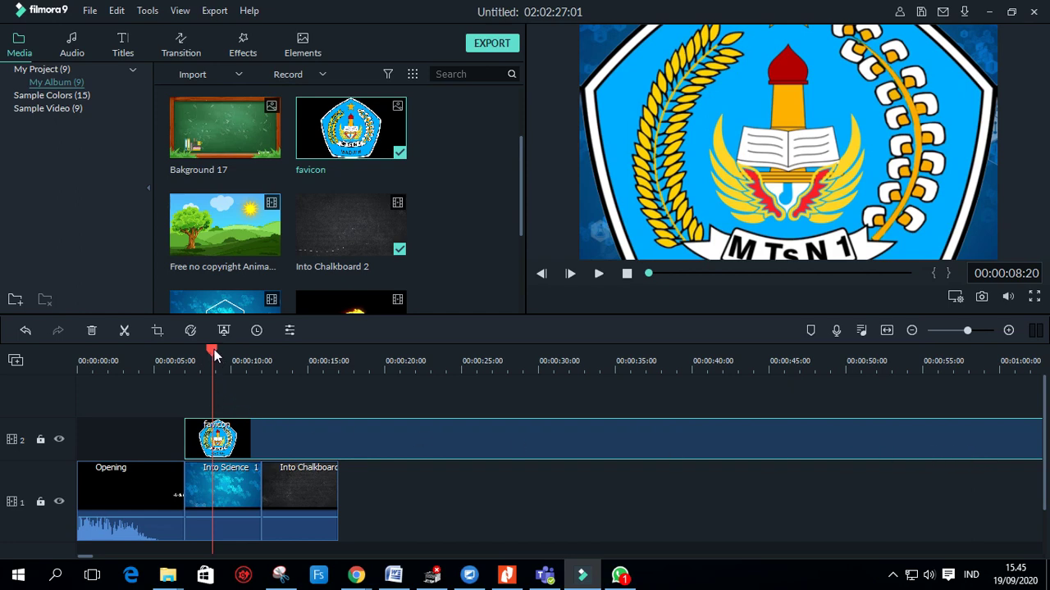
Step: Split the favicon clip at 00:00:12:00, where Into Science 1 ends, and delete the part after the cut
{"action": "left_click_drag", "start_coordinate": [213, 353], "coordinate": [263, 362]}
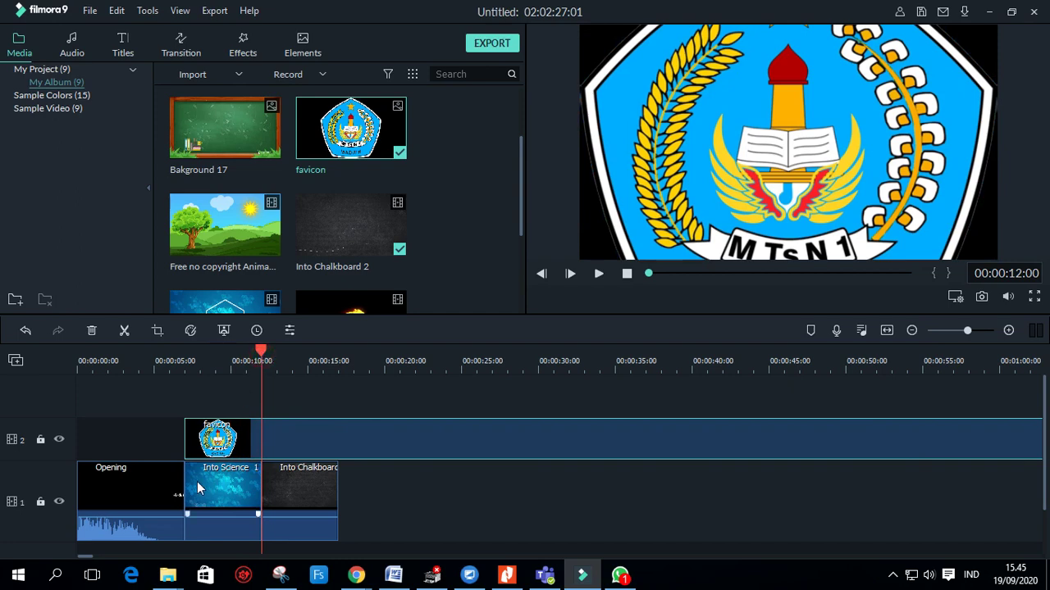
{"action": "left_click", "coordinate": [309, 448]}
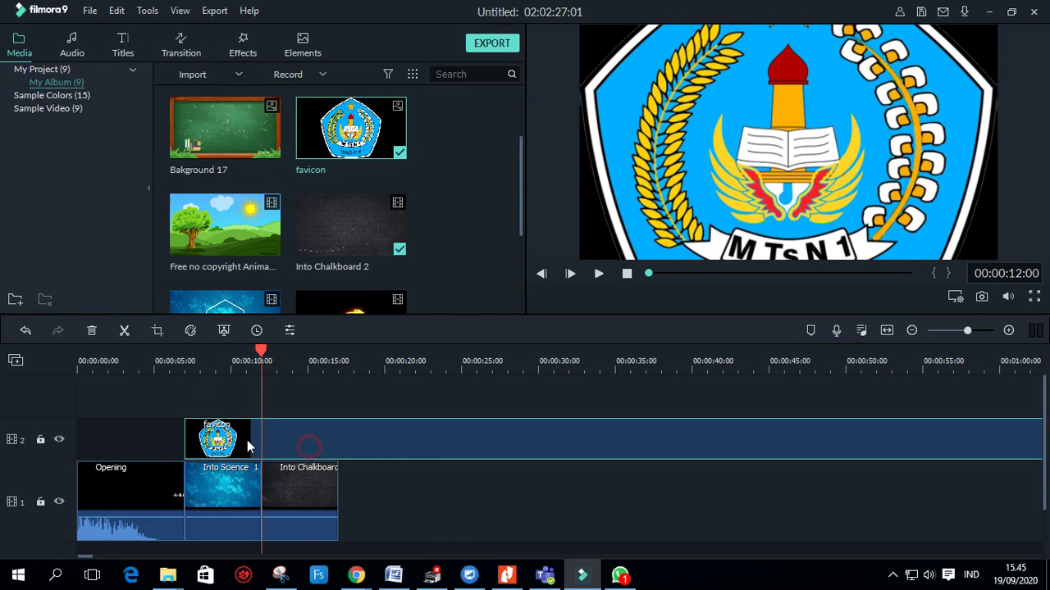
{"action": "left_click", "coordinate": [123, 330]}
{"action": "left_click", "coordinate": [123, 330]}
{"action": "left_click", "coordinate": [409, 440]}
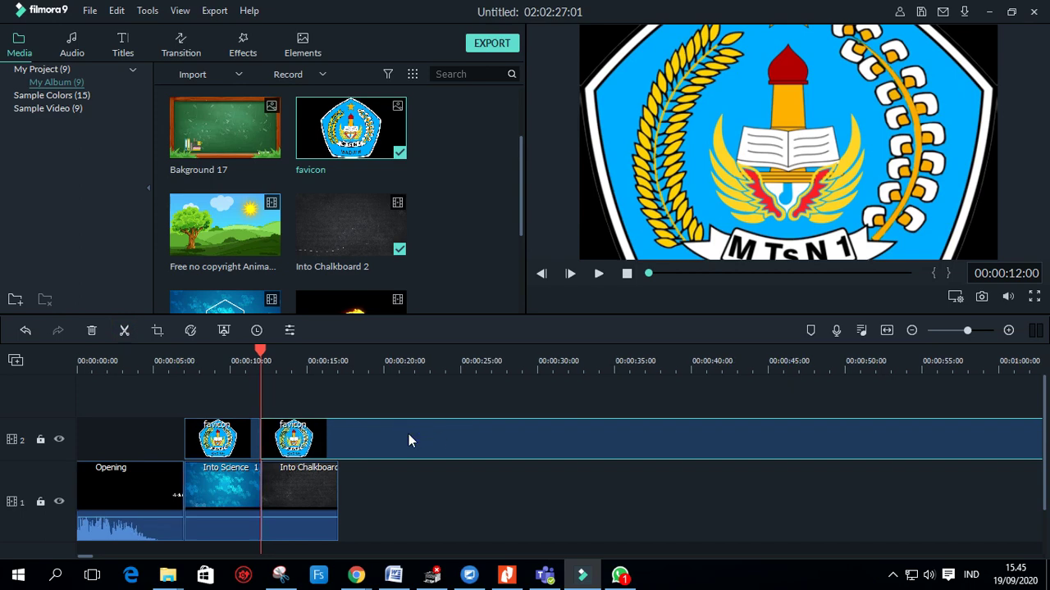
{"action": "left_click", "coordinate": [93, 332]}
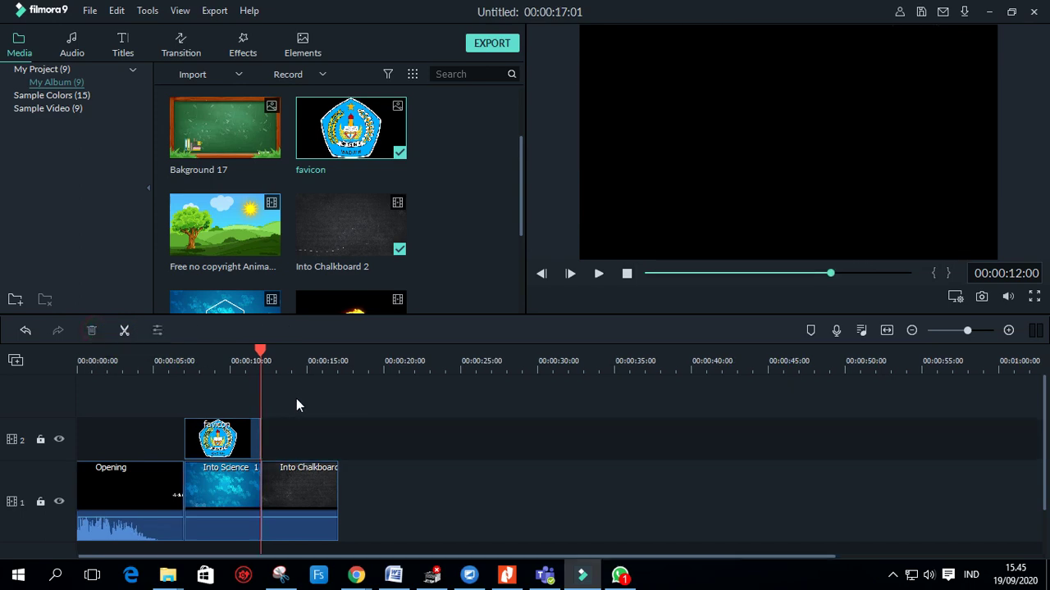
Step: Extend the favicon clip's crop frame vertically to about 500 x 495 so that it takes in the whole logo
{"action": "mouse_move", "coordinate": [261, 352]}
{"action": "left_mouse_down"}
{"action": "mouse_move", "coordinate": [188, 358]}
{"action": "mouse_move", "coordinate": [260, 356]}
{"action": "mouse_move", "coordinate": [246, 359]}
{"action": "left_mouse_up"}
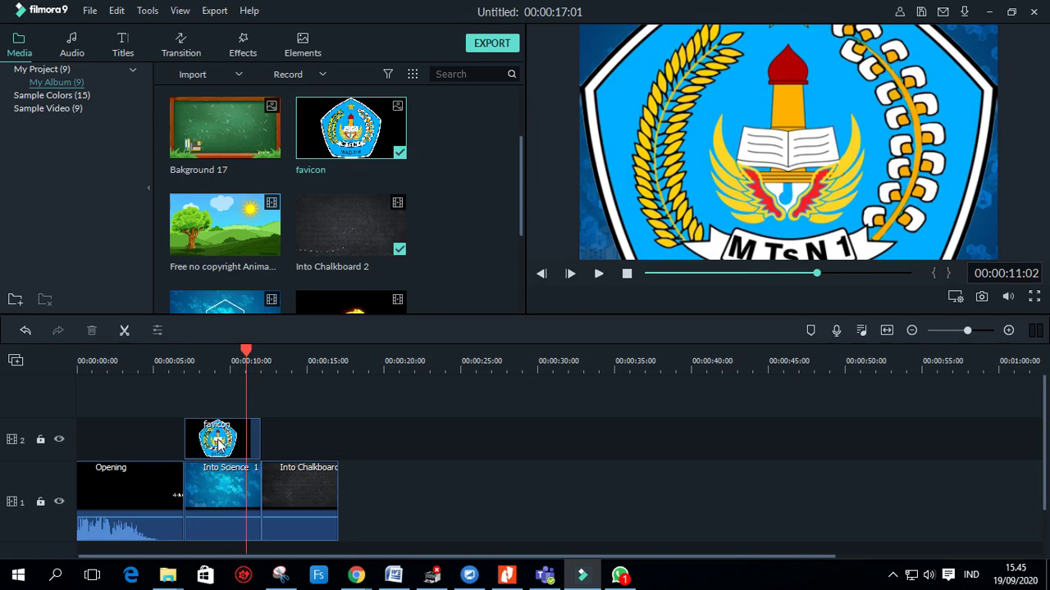
{"action": "left_click", "coordinate": [218, 443]}
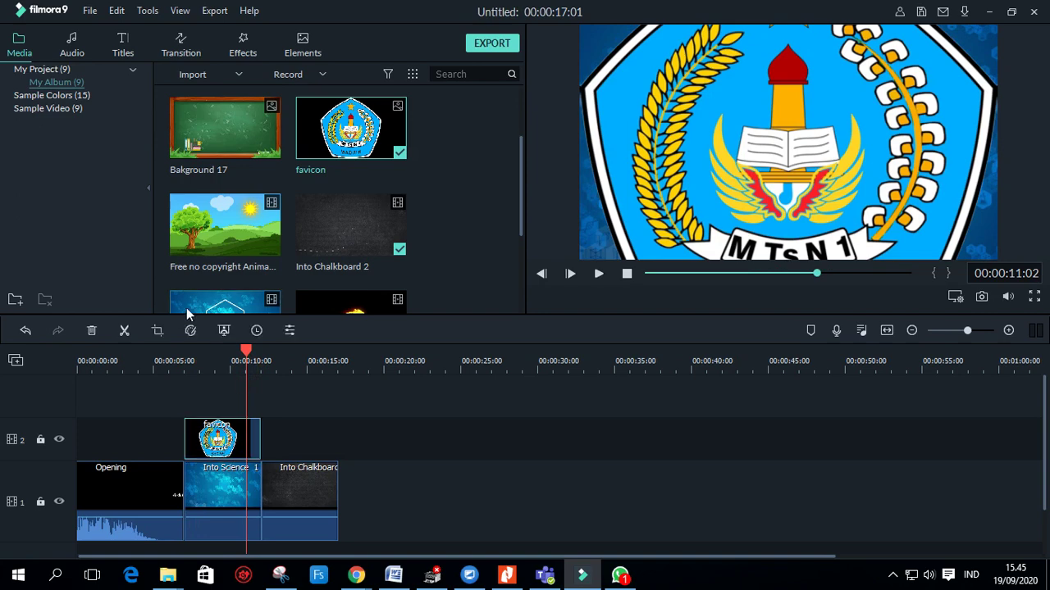
{"action": "left_click", "coordinate": [157, 330]}
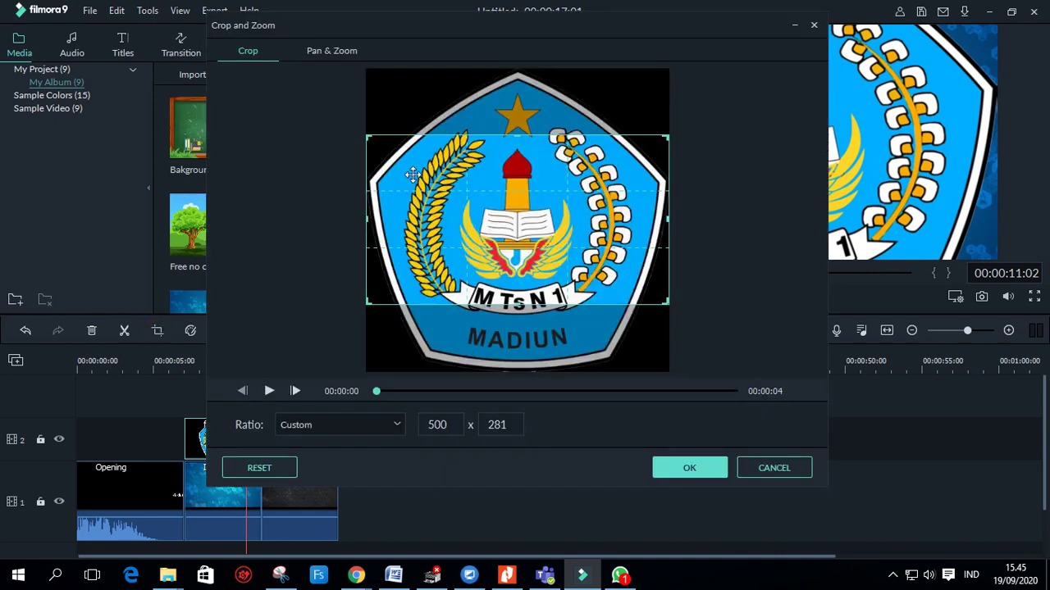
{"action": "left_click_drag", "start_coordinate": [518, 137], "coordinate": [518, 72]}
{"action": "left_click_drag", "start_coordinate": [515, 308], "coordinate": [518, 386]}
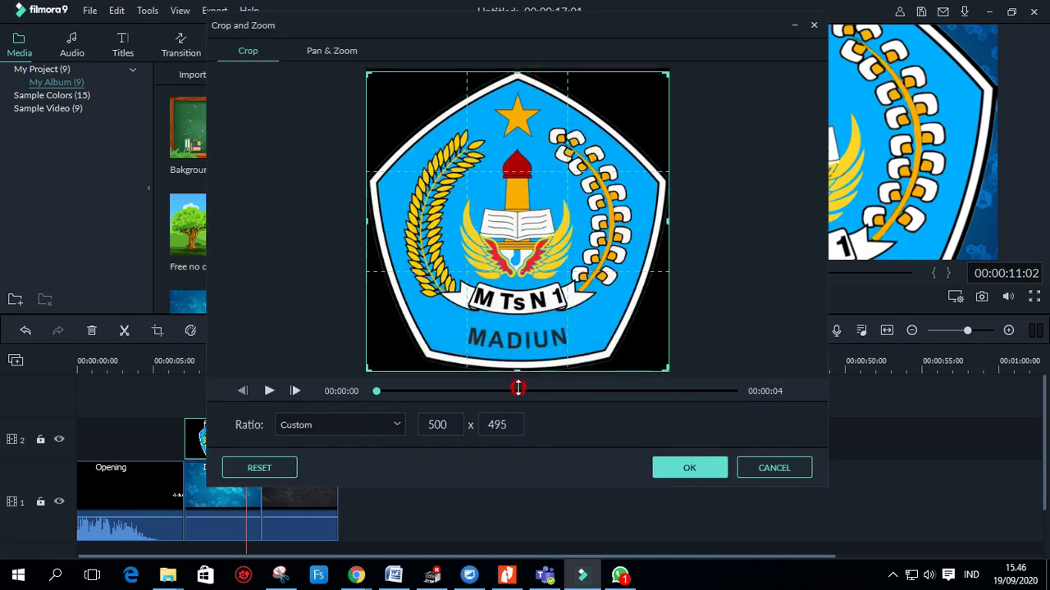
{"action": "left_click", "coordinate": [682, 468]}
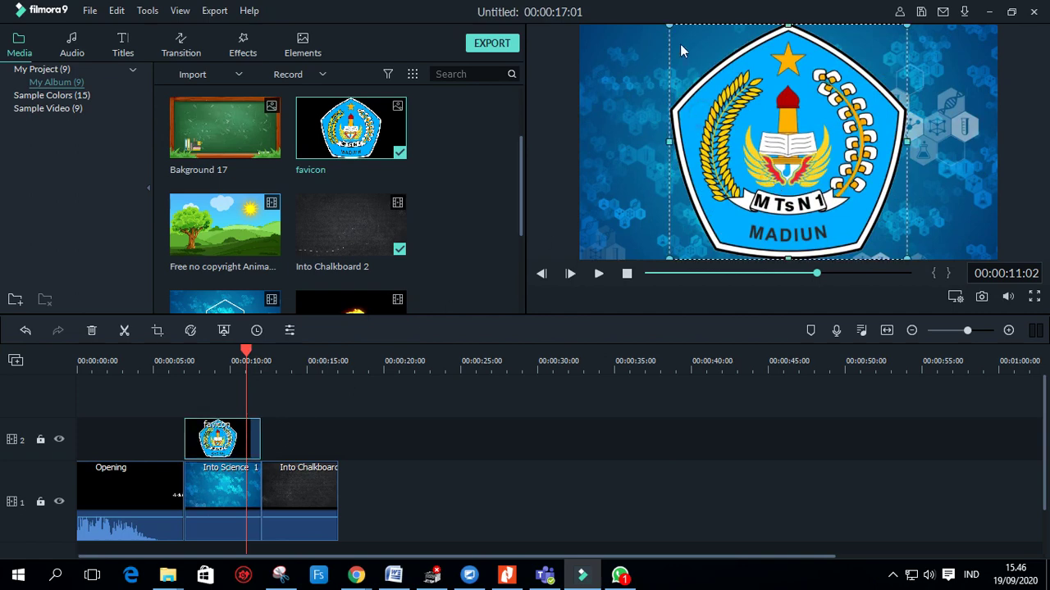
Step: Scale the favicon logo down in the preview and position it in the centre of the white hexagon
{"action": "left_click_drag", "start_coordinate": [670, 26], "coordinate": [804, 157]}
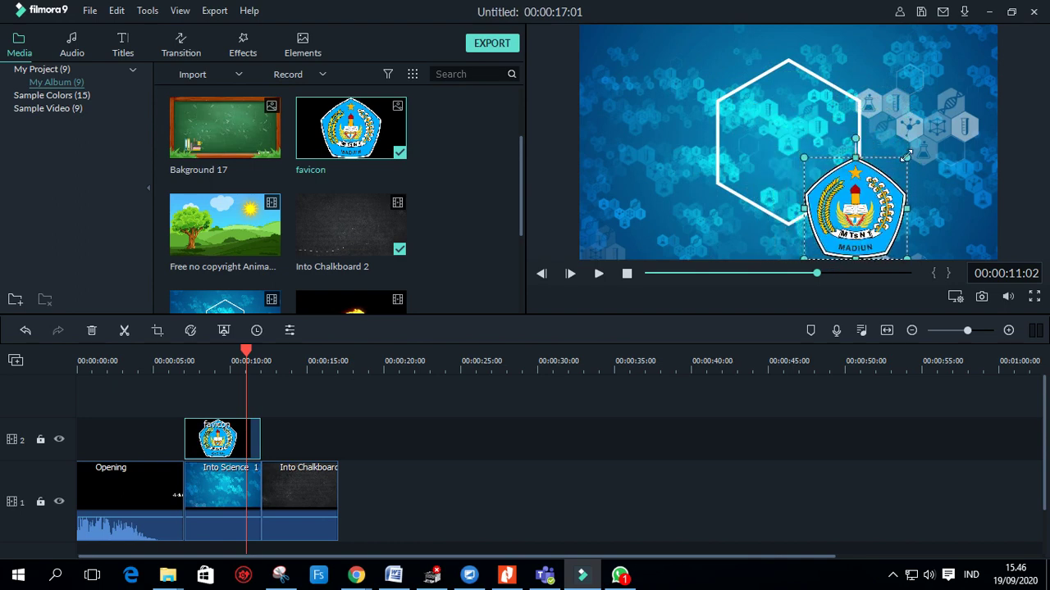
{"action": "left_click_drag", "start_coordinate": [906, 159], "coordinate": [874, 190]}
{"action": "left_click_drag", "start_coordinate": [853, 229], "coordinate": [794, 145]}
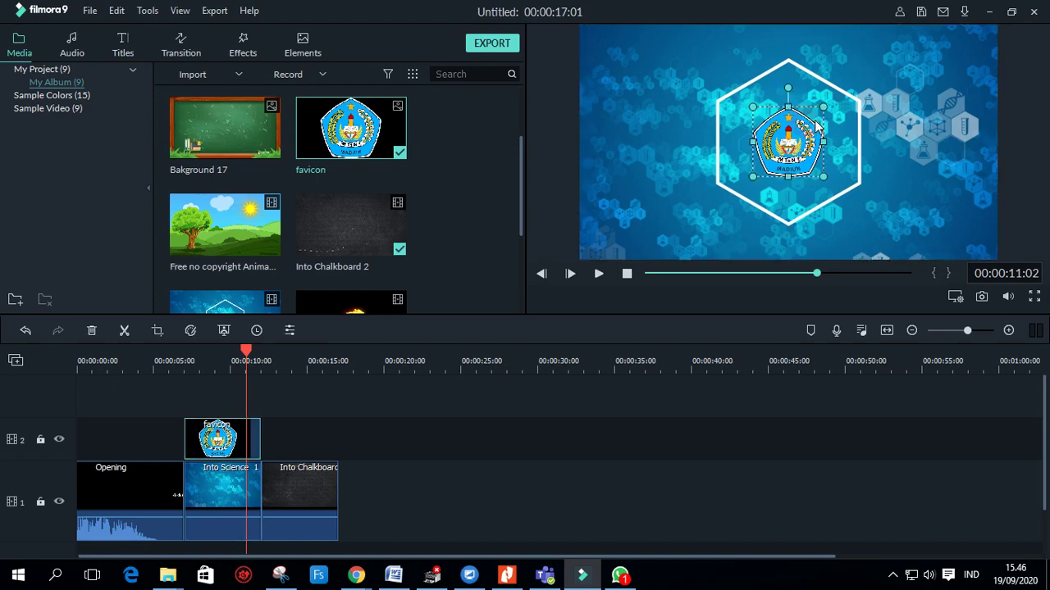
{"action": "left_click_drag", "start_coordinate": [830, 105], "coordinate": [834, 99]}
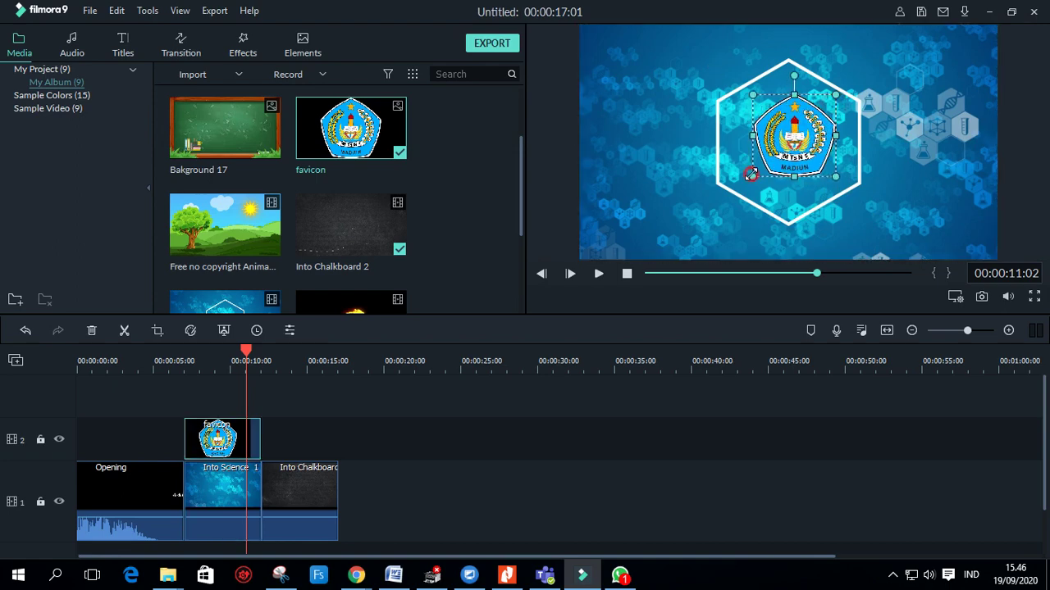
{"action": "left_click_drag", "start_coordinate": [753, 175], "coordinate": [744, 186]}
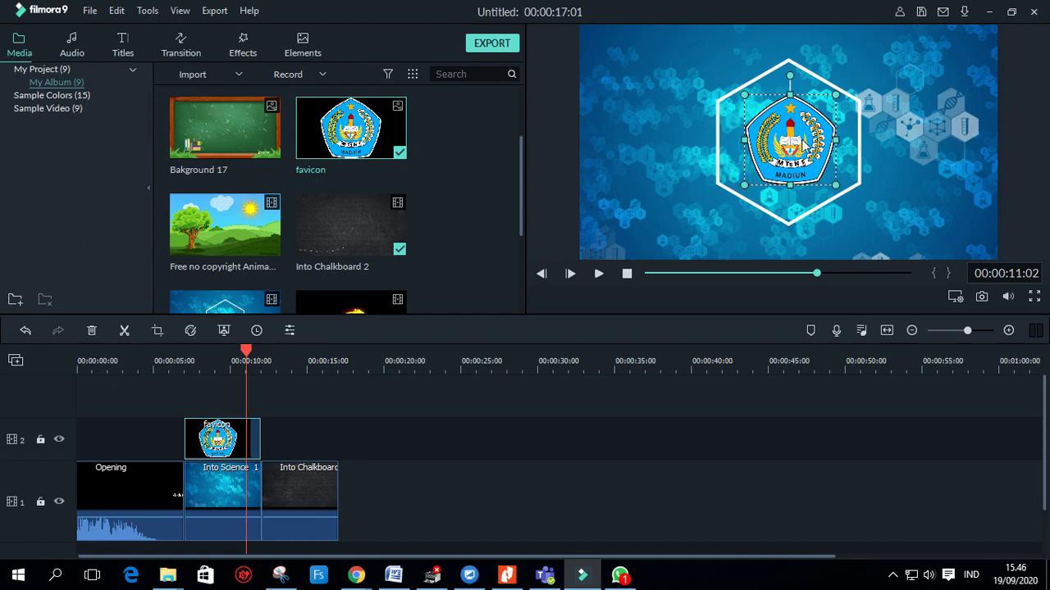
Step: Nudge the favicon logo into the centre of the white hexagon and apply the Boom! motion effect to its clip
{"action": "left_click_drag", "start_coordinate": [804, 143], "coordinate": [801, 145]}
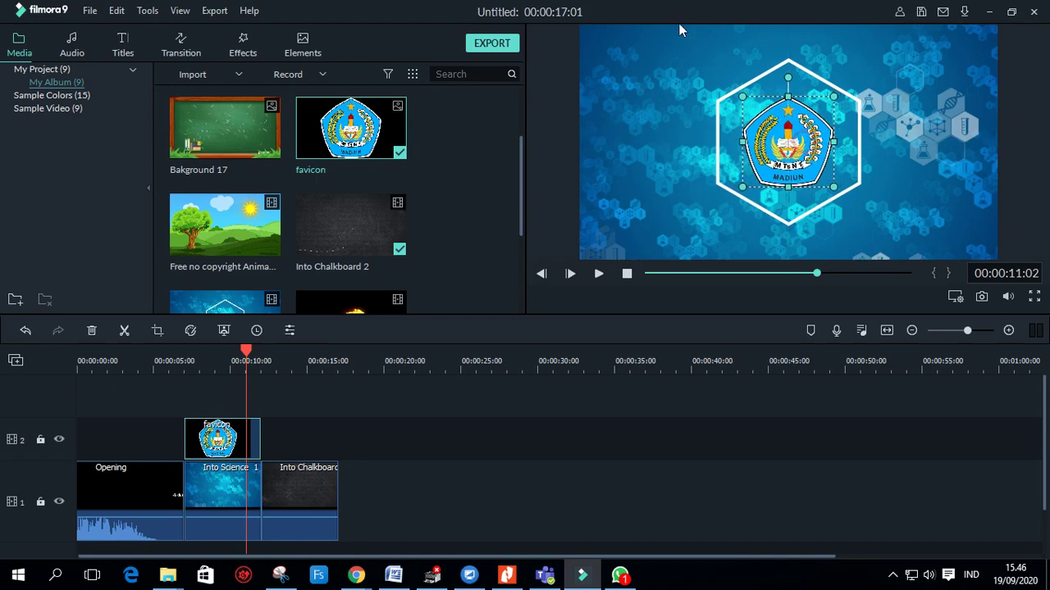
{"action": "left_click", "coordinate": [702, 55]}
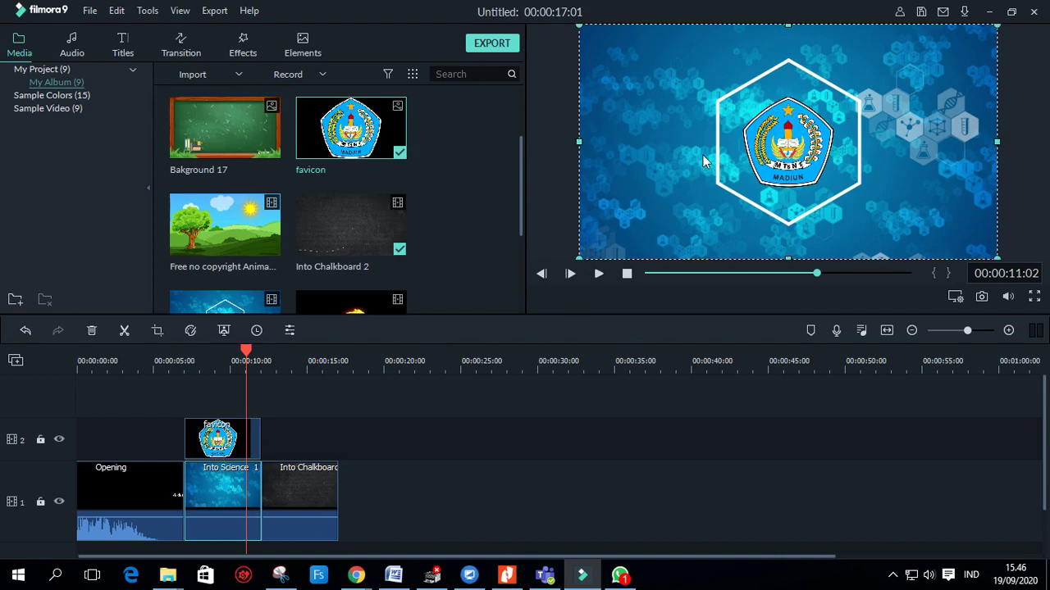
{"action": "double_click", "coordinate": [238, 443]}
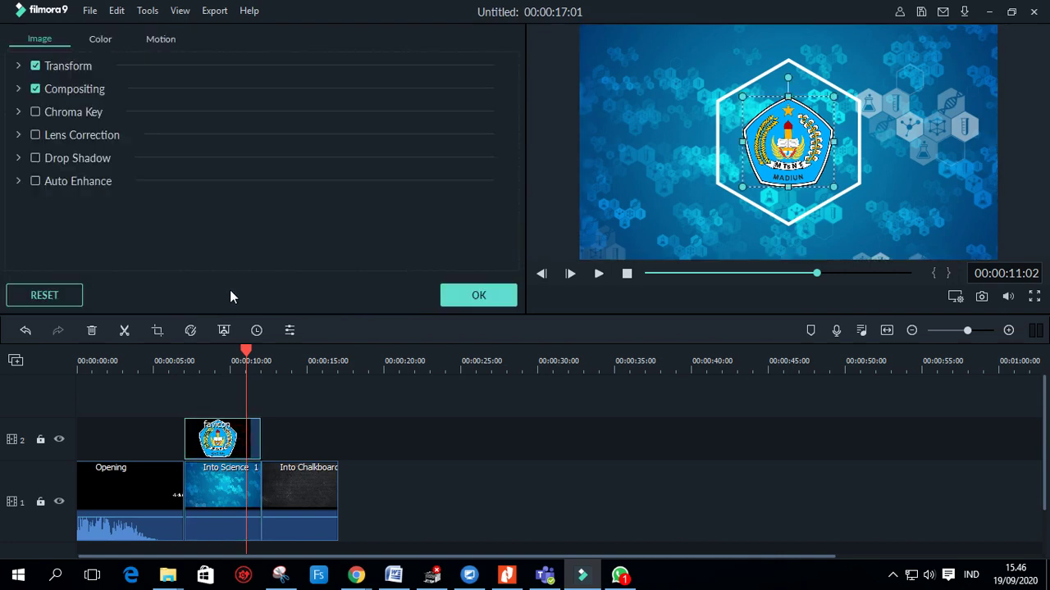
{"action": "left_click", "coordinate": [95, 40]}
{"action": "left_click", "coordinate": [170, 38]}
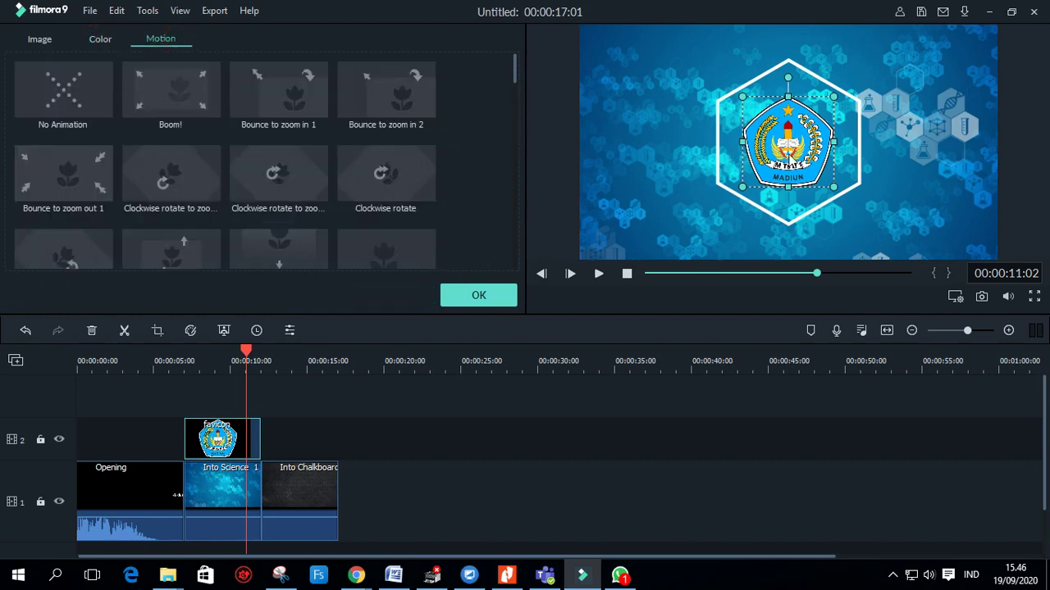
{"action": "left_click", "coordinate": [165, 93]}
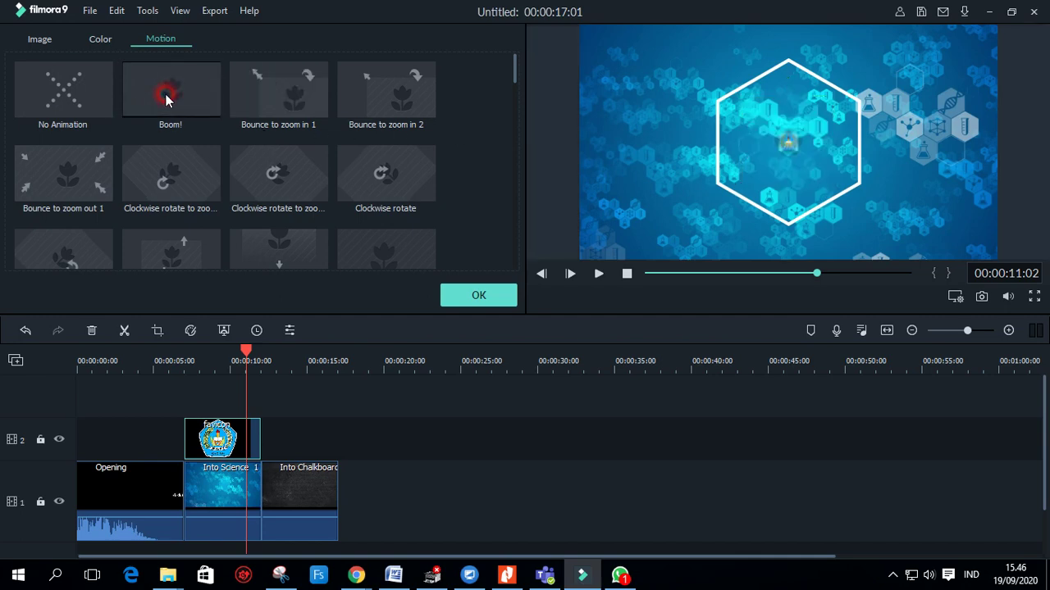
{"action": "left_click", "coordinate": [272, 86]}
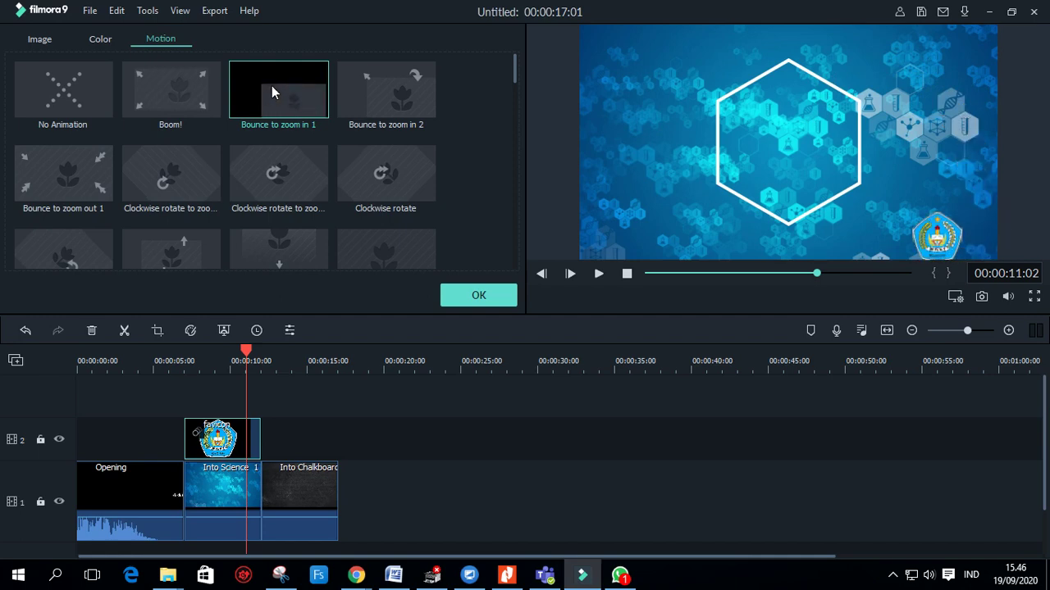
{"action": "left_click", "coordinate": [160, 94]}
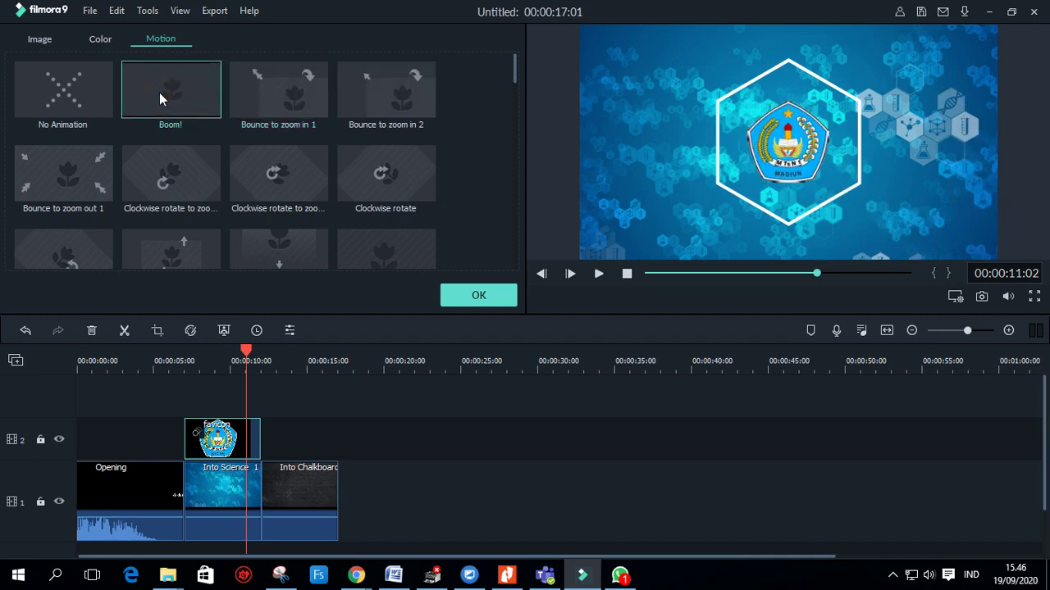
{"action": "left_click", "coordinate": [479, 296]}
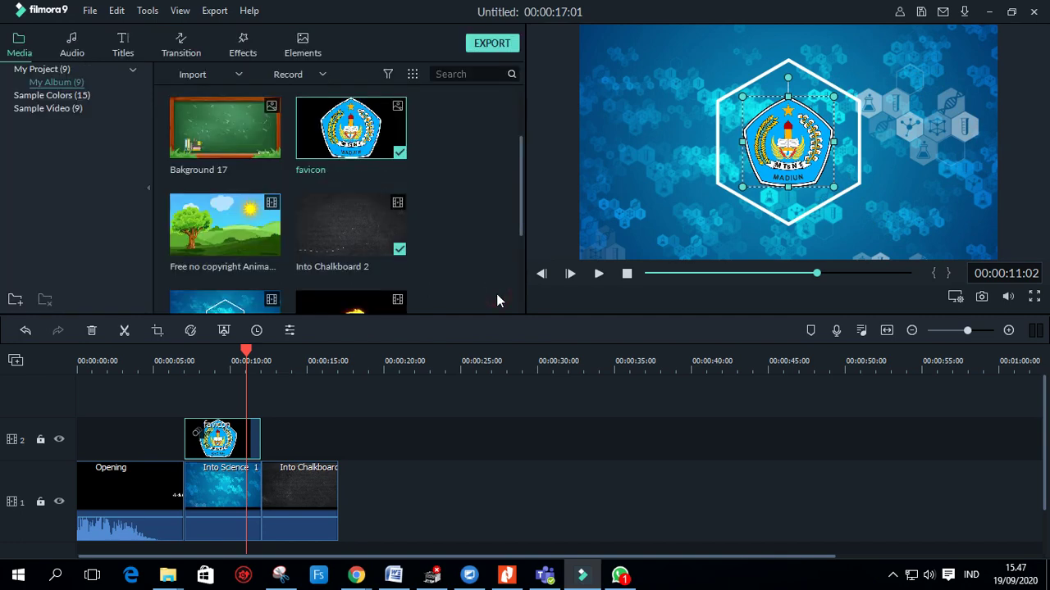
Step: Play back the timeline from just before the favicon clip to check the logo's motion over Into Science 1
{"action": "left_click_drag", "start_coordinate": [247, 351], "coordinate": [182, 351]}
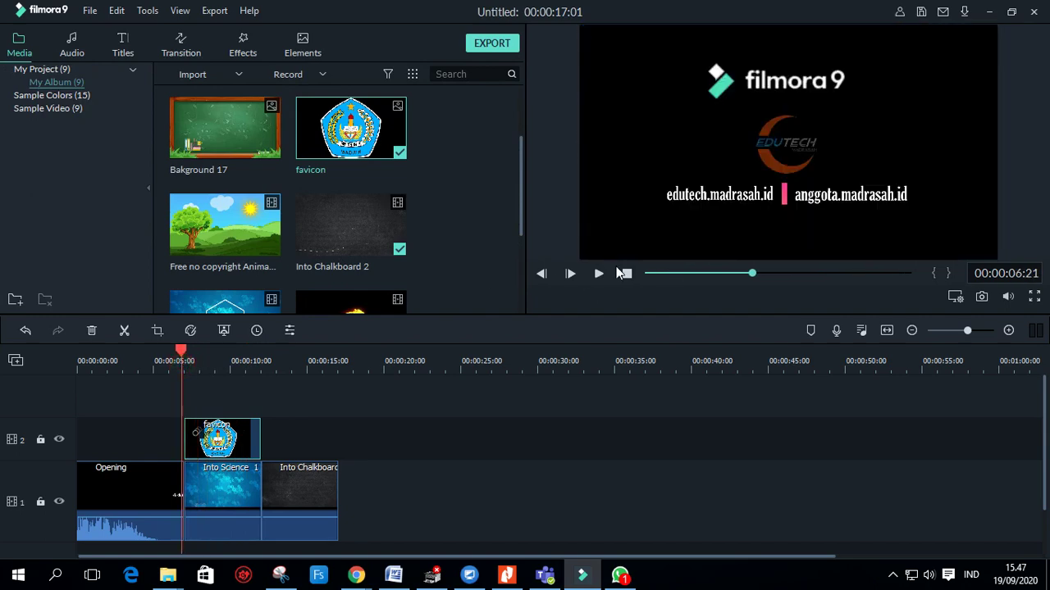
{"action": "left_click", "coordinate": [599, 274]}
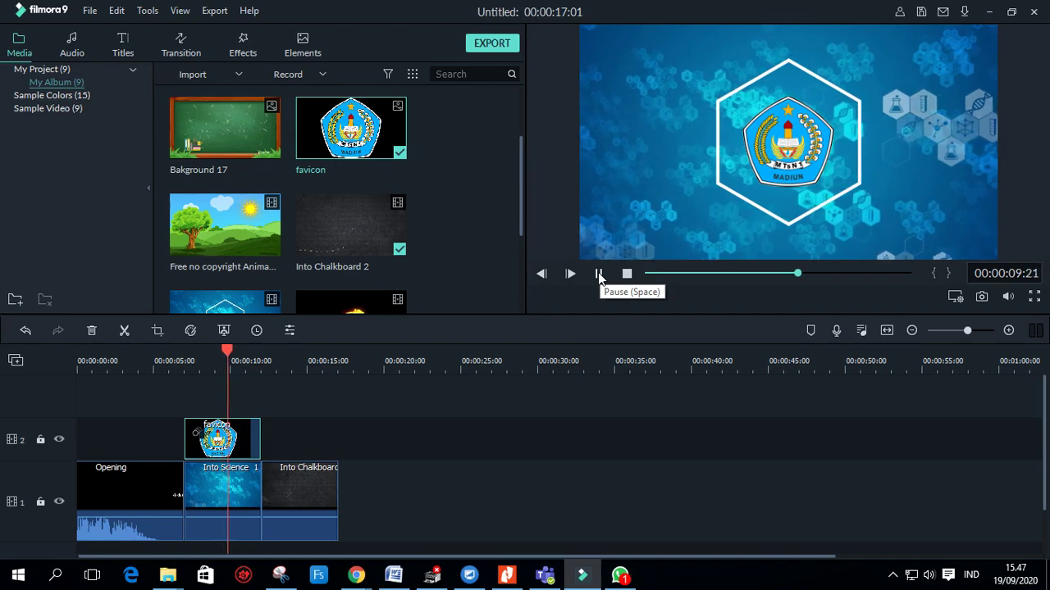
{"action": "left_click", "coordinate": [599, 274]}
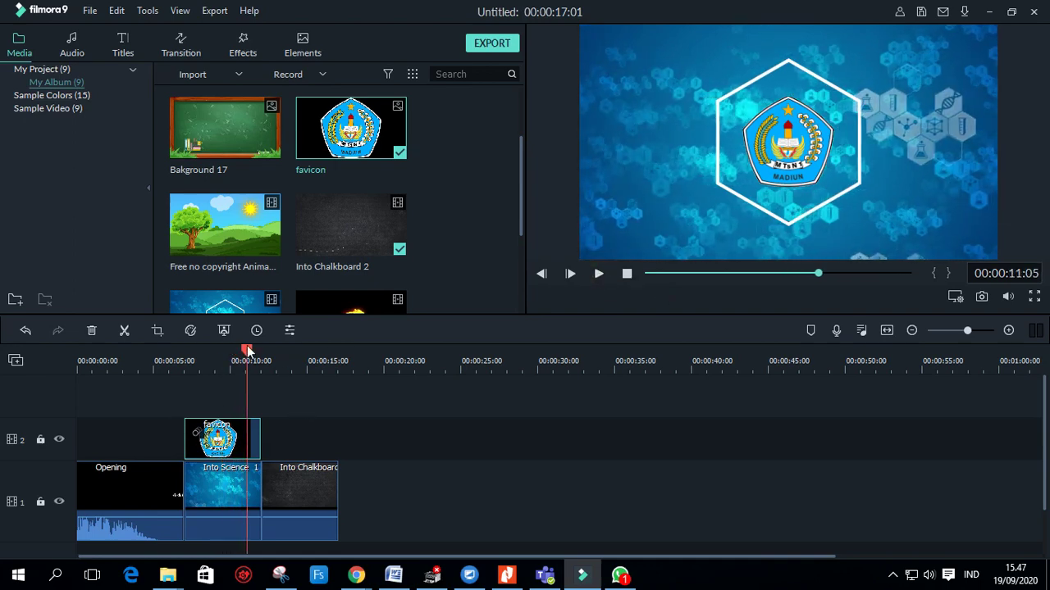
Step: Add the Title 33 title on the second video track directly after the favicon clip, above the chalkboard intro
{"action": "left_click_drag", "start_coordinate": [247, 348], "coordinate": [310, 365]}
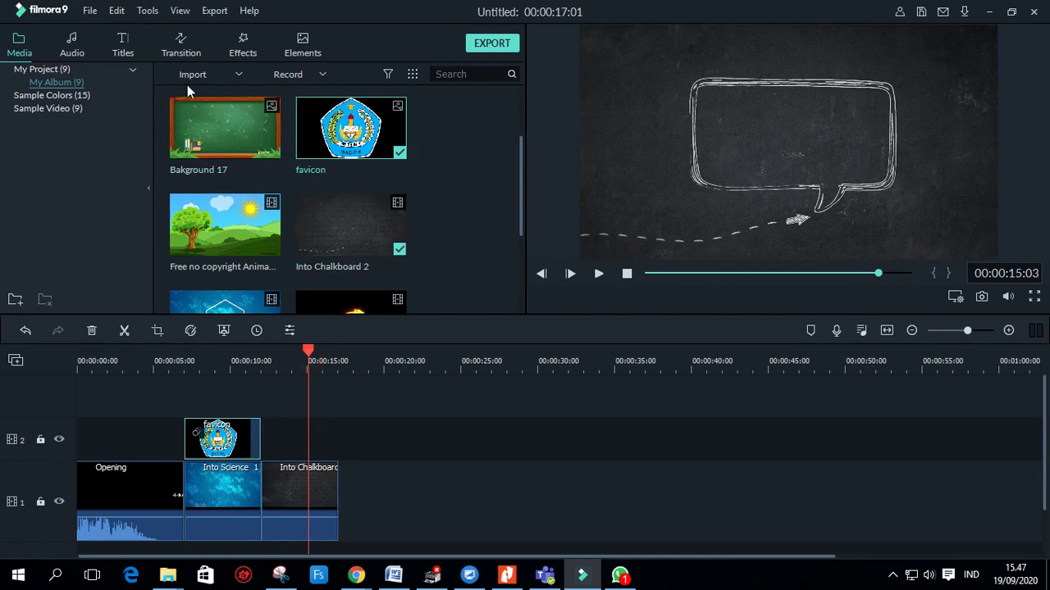
{"action": "left_click", "coordinate": [123, 45]}
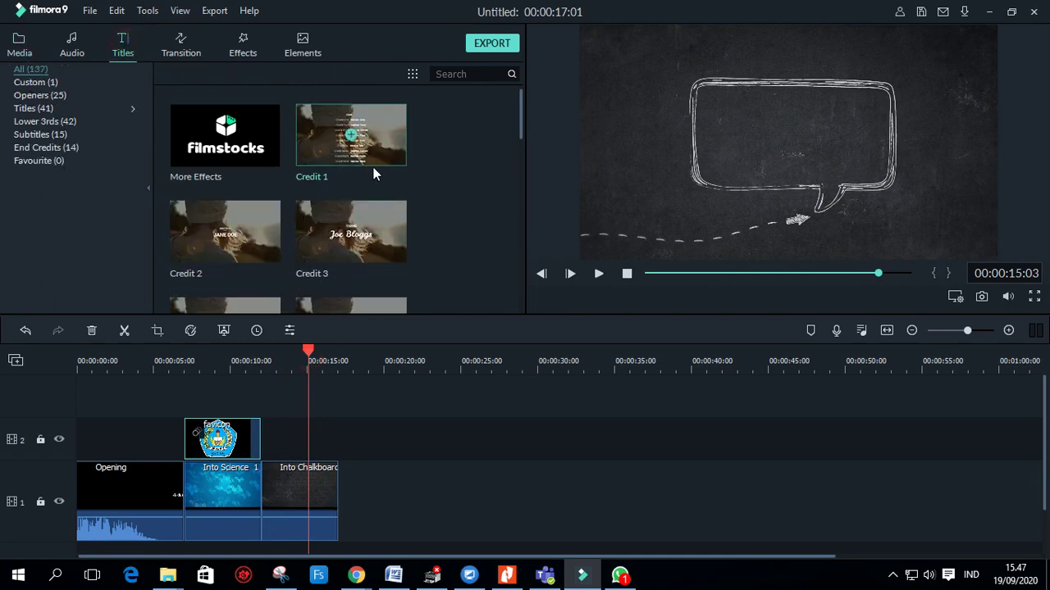
{"action": "left_click", "coordinate": [37, 108]}
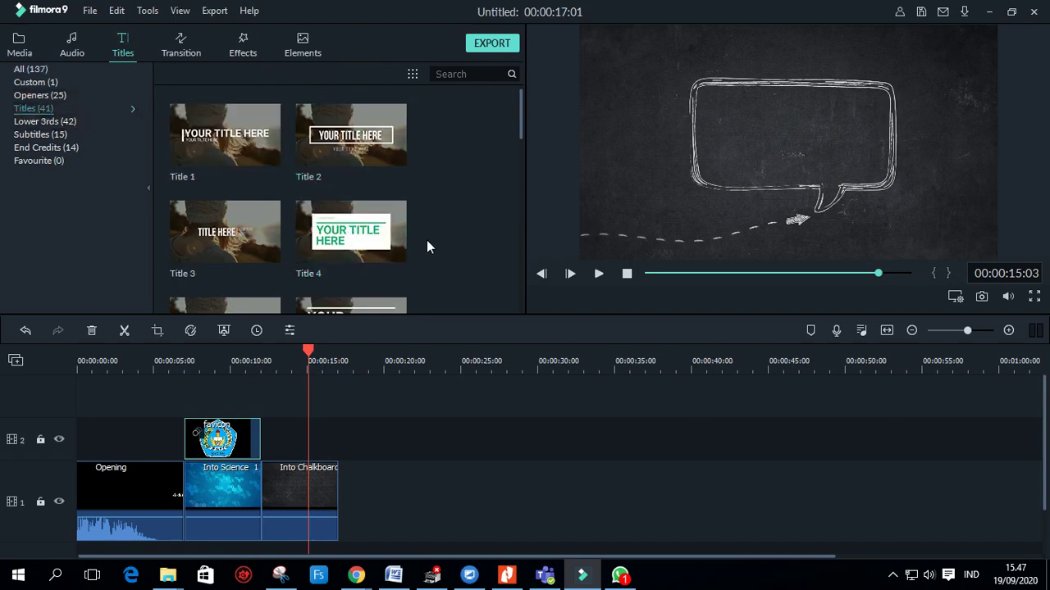
{"action": "scroll", "coordinate": [427, 240], "scroll_direction": "down", "scroll_amount": 15}
{"action": "scroll", "coordinate": [426, 243], "scroll_direction": "up", "scroll_amount": 12}
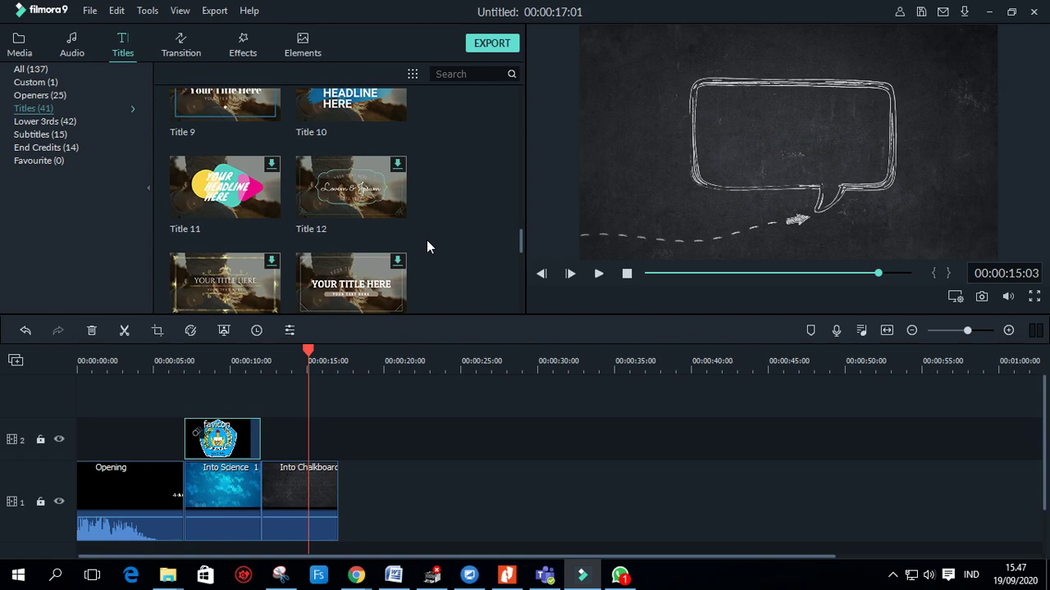
{"action": "scroll", "coordinate": [427, 246], "scroll_direction": "down", "scroll_amount": 10}
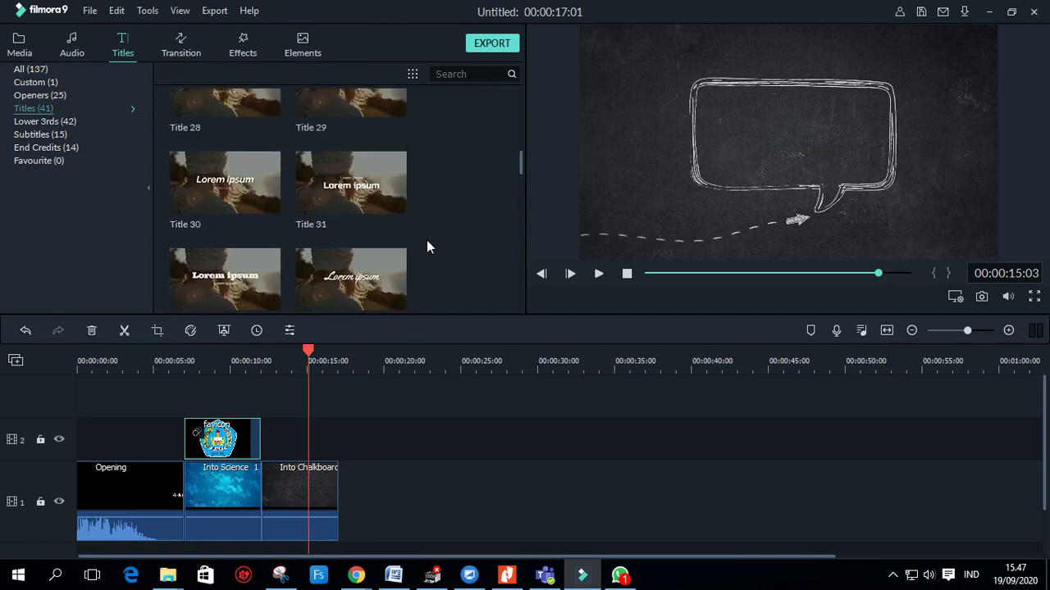
{"action": "left_click", "coordinate": [392, 281]}
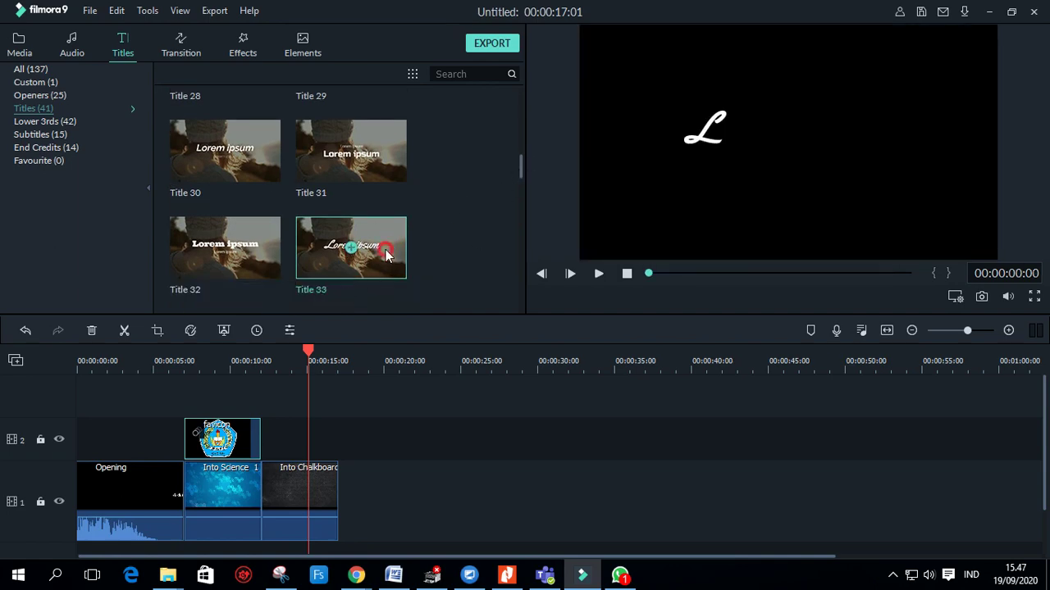
{"action": "left_click_drag", "start_coordinate": [387, 256], "coordinate": [264, 447]}
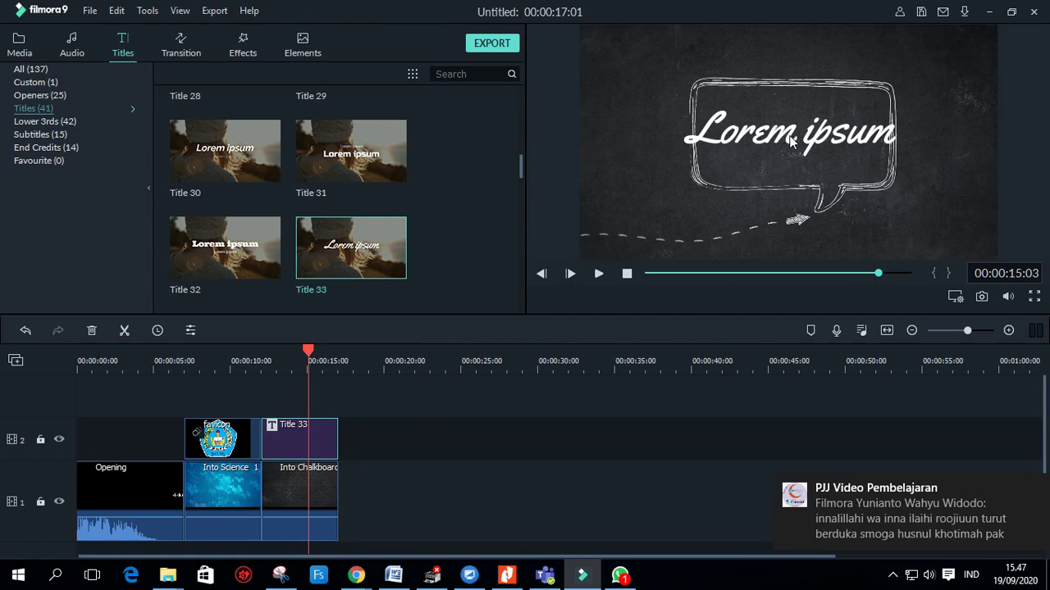
Step: Replace the placeholder text of the Title 33 clip with "Tugas KB 2"
{"action": "double_click", "coordinate": [320, 443]}
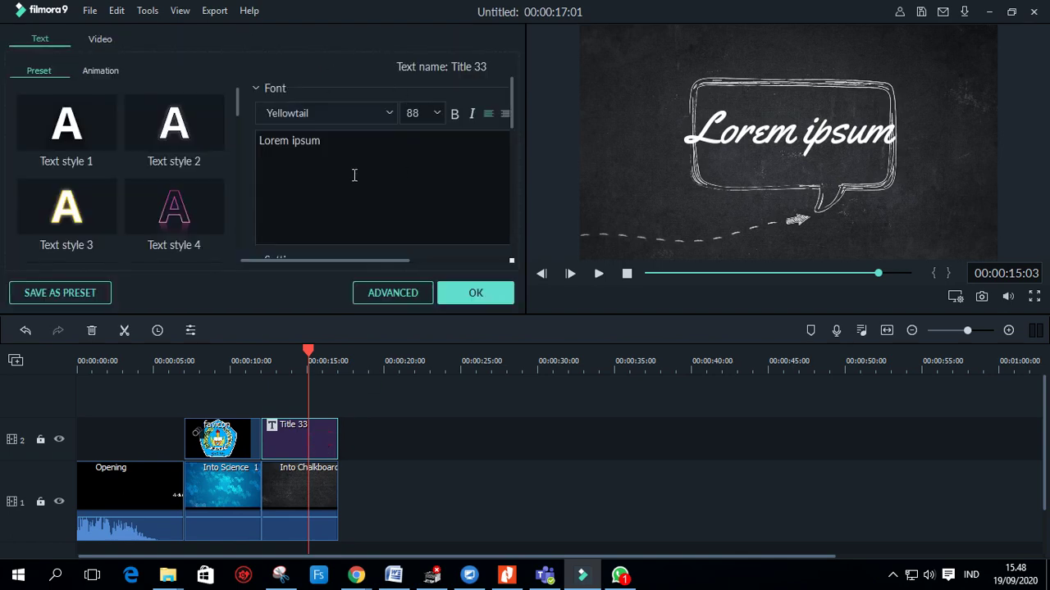
{"action": "left_click_drag", "start_coordinate": [342, 141], "coordinate": [245, 141]}
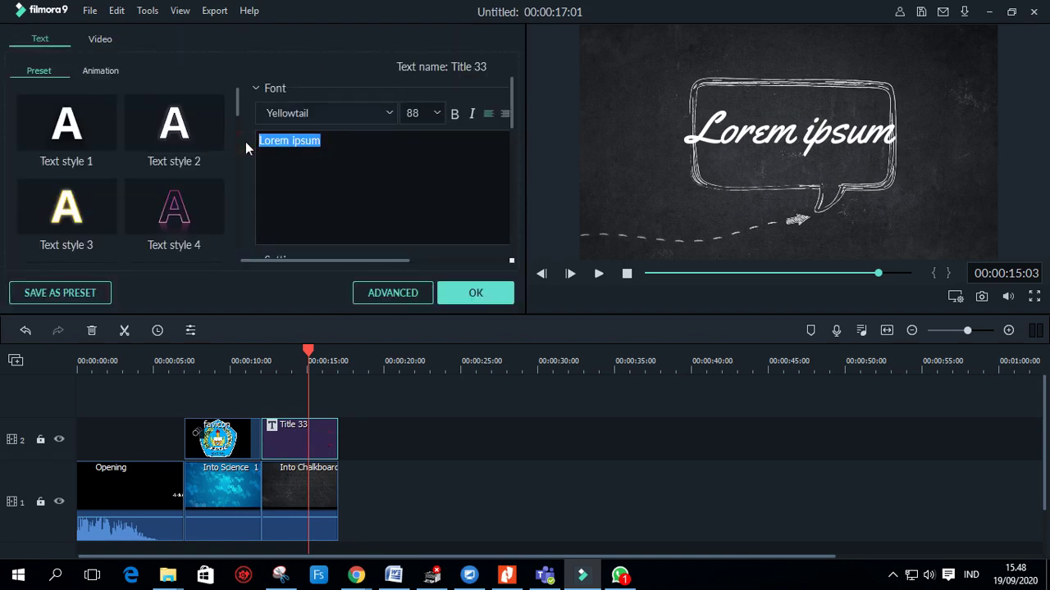
{"action": "type", "text": "Tu"}
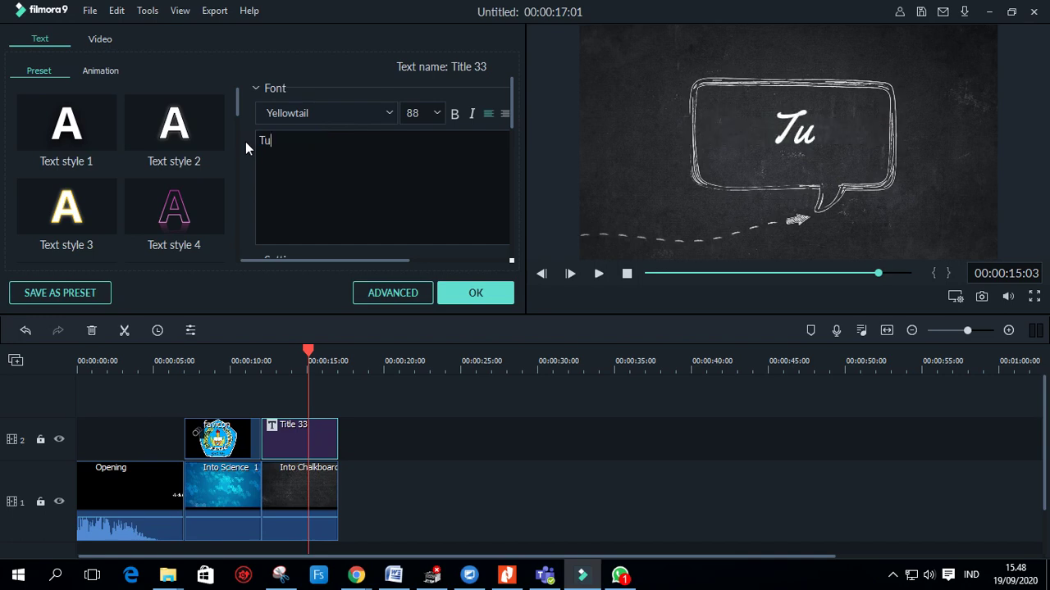
{"action": "type", "text": "gas KB 2"}
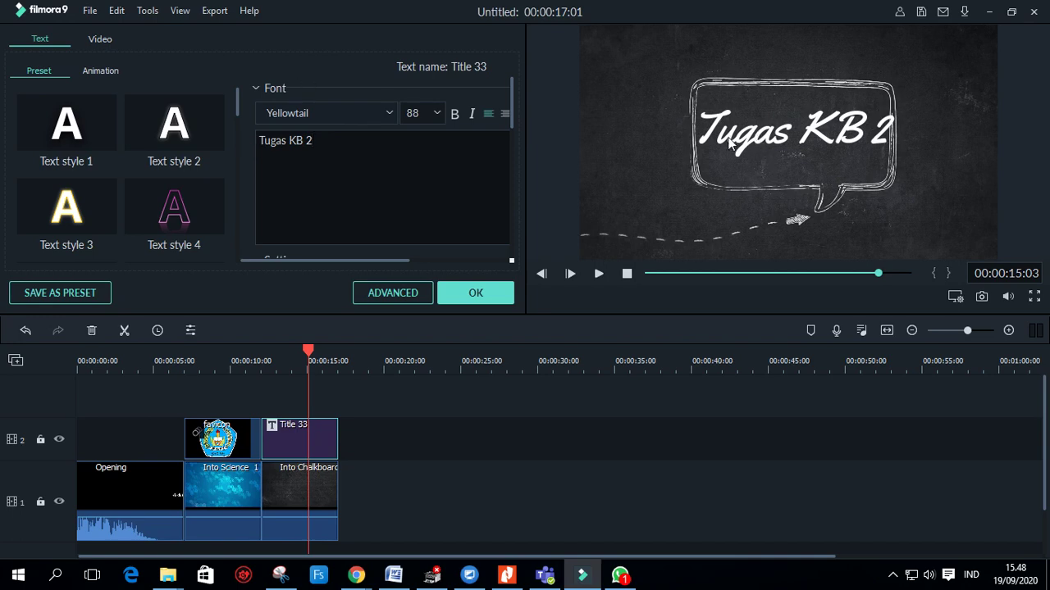
Step: Try font sizes 22, 48 and 56 for the Tugas KB 2 title
{"action": "left_click", "coordinate": [437, 114]}
{"action": "scroll", "coordinate": [419, 194], "scroll_direction": "down", "scroll_amount": 1}
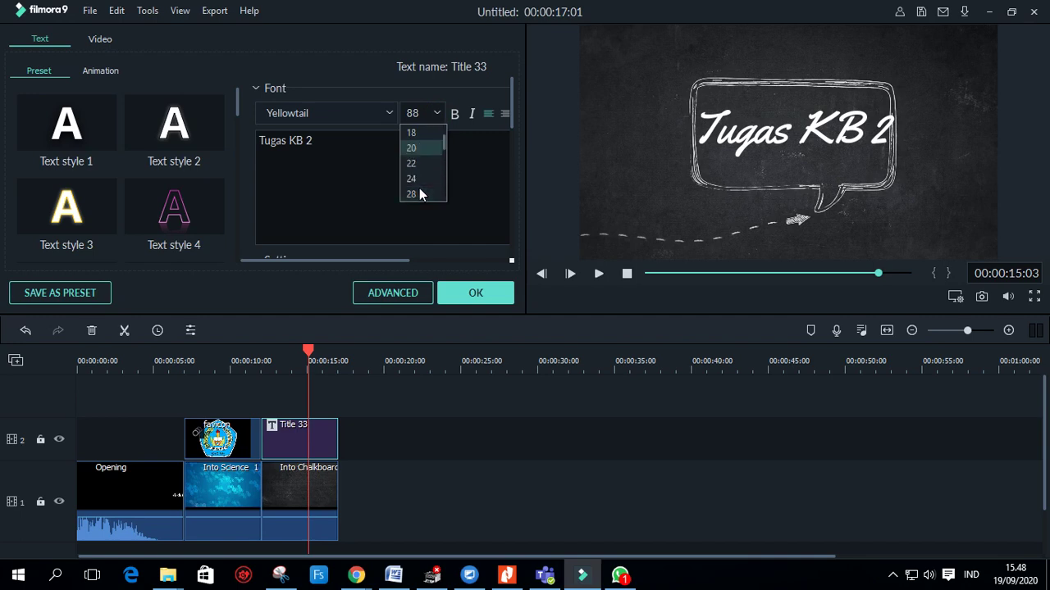
{"action": "left_click", "coordinate": [415, 166]}
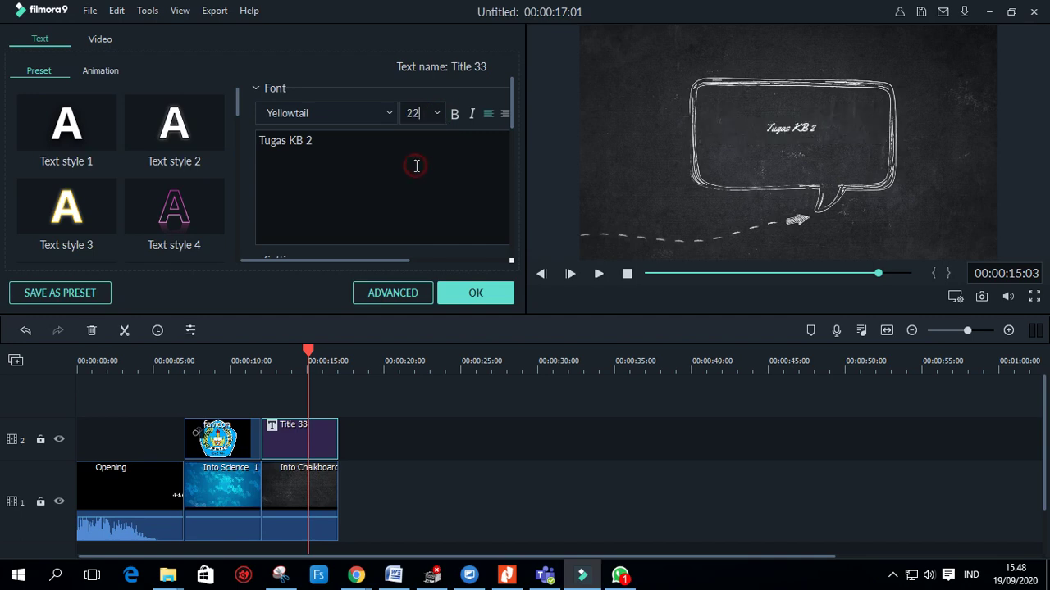
{"action": "left_click", "coordinate": [437, 113]}
{"action": "scroll", "coordinate": [416, 173], "scroll_direction": "down", "scroll_amount": 3}
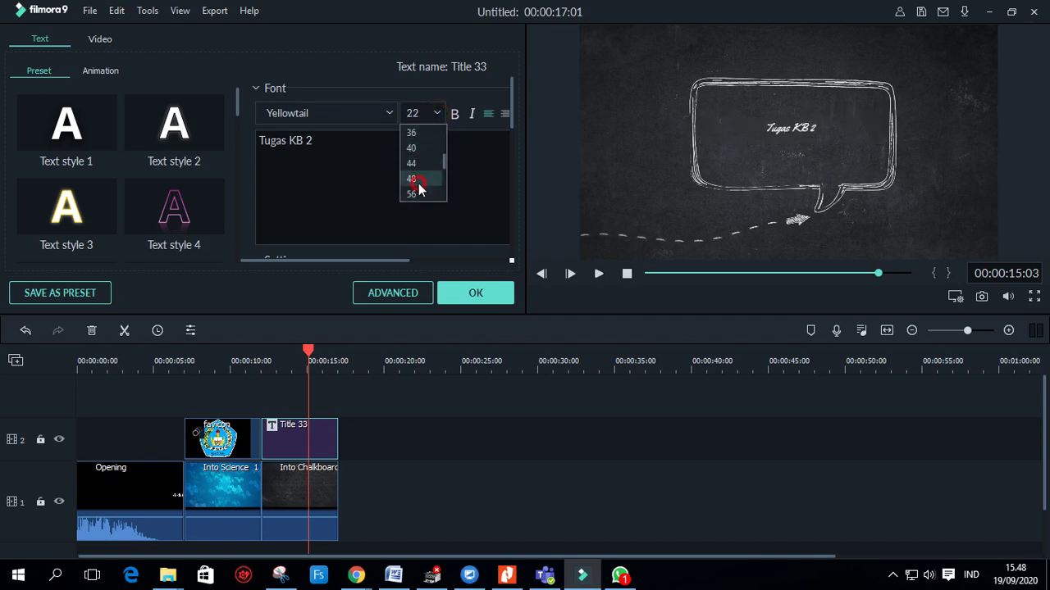
{"action": "left_click", "coordinate": [417, 181]}
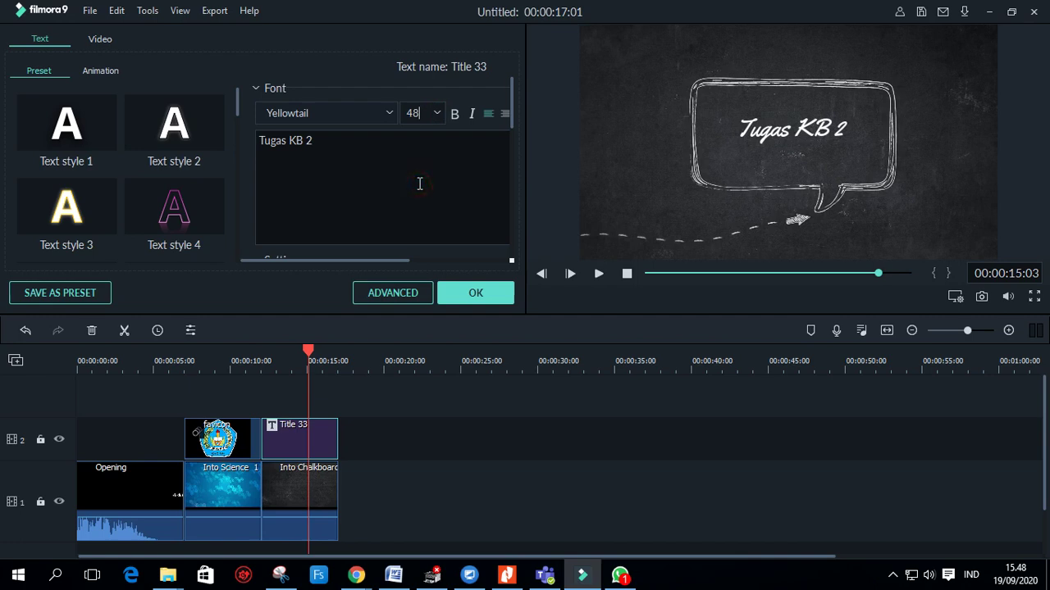
{"action": "left_click", "coordinate": [437, 113]}
{"action": "left_click", "coordinate": [416, 194]}
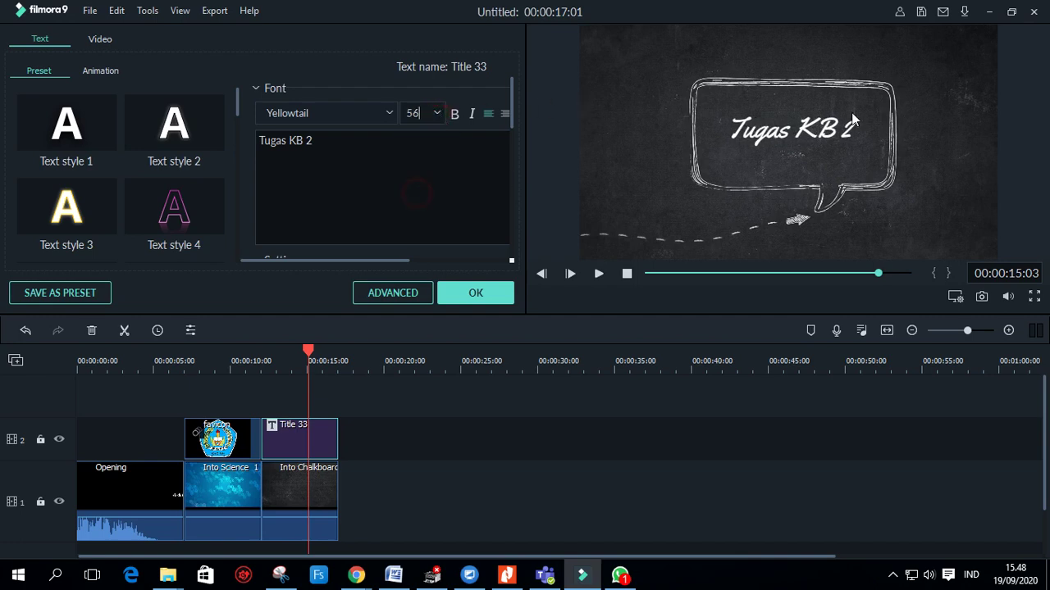
Step: Set the Tugas KB 2 title's font size to 40 and move it to the upper part of the speech bubble
{"action": "left_click", "coordinate": [793, 139]}
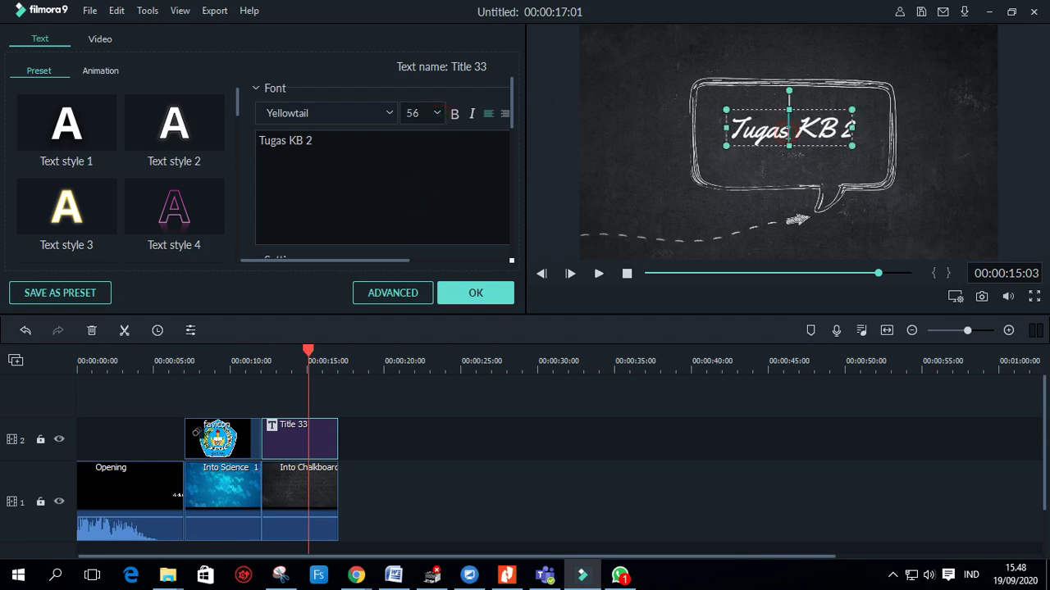
{"action": "left_click", "coordinate": [437, 114]}
{"action": "left_click", "coordinate": [415, 153]}
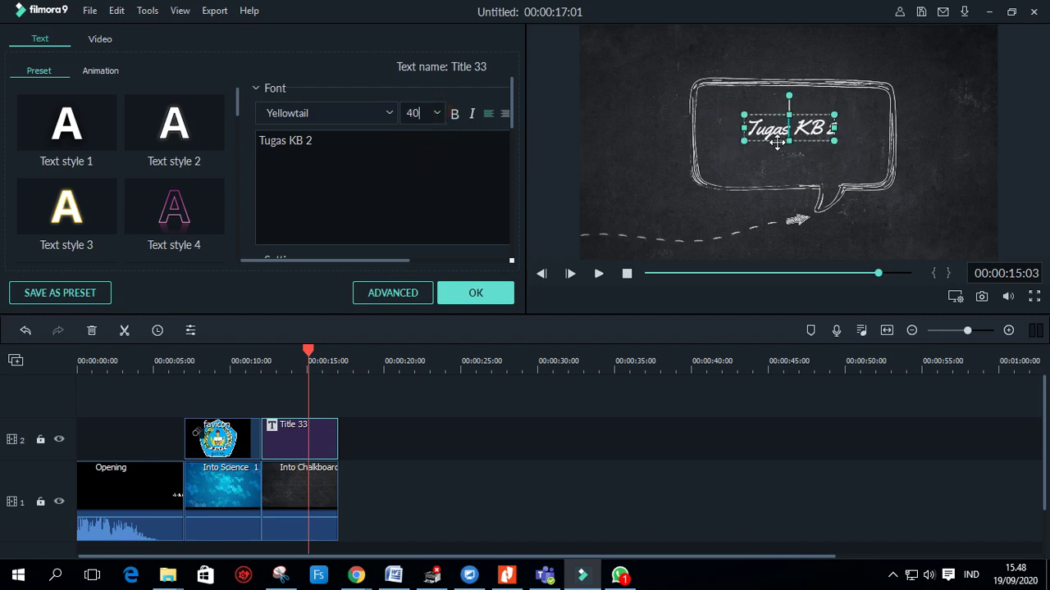
{"action": "left_click_drag", "start_coordinate": [777, 139], "coordinate": [781, 127]}
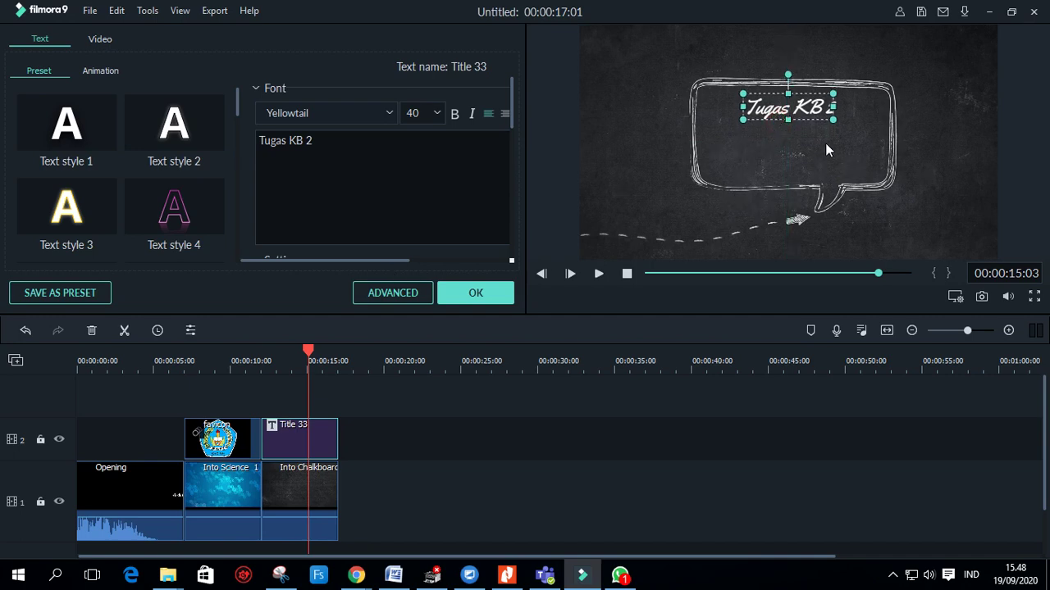
Step: Preview the title in the advanced text editor, stop at 00:00:02:16 with the bubble drawn, and select the Tugas KB 2 text
{"action": "left_click", "coordinate": [398, 292]}
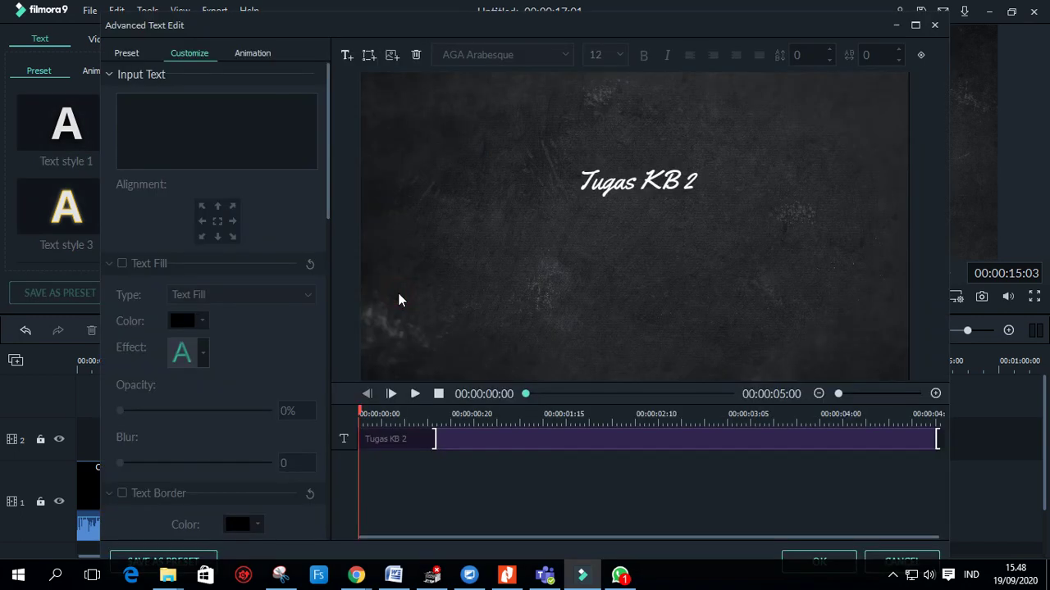
{"action": "left_click", "coordinate": [415, 395]}
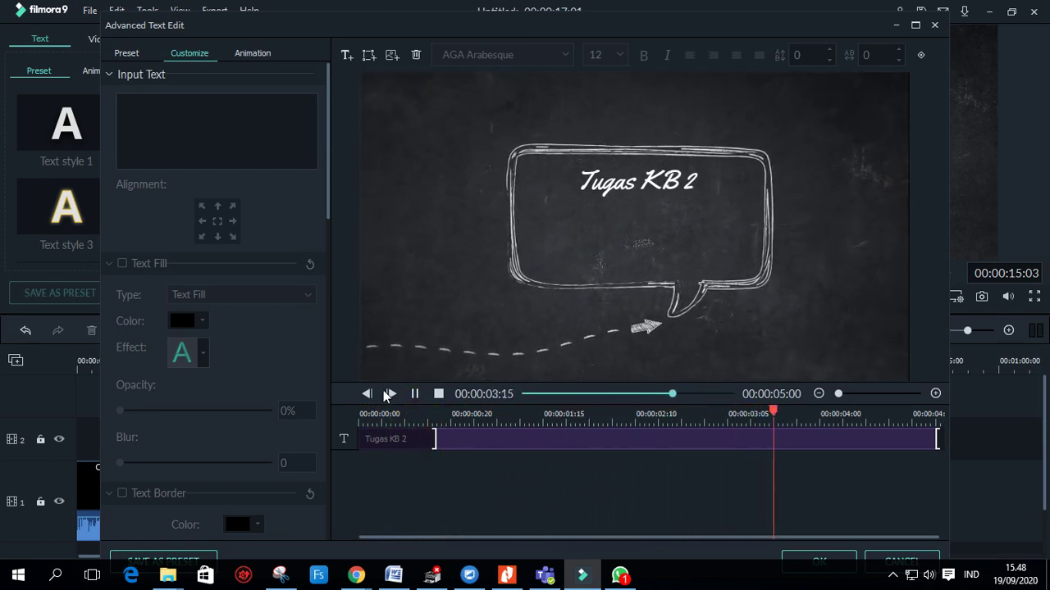
{"action": "left_click", "coordinate": [414, 395]}
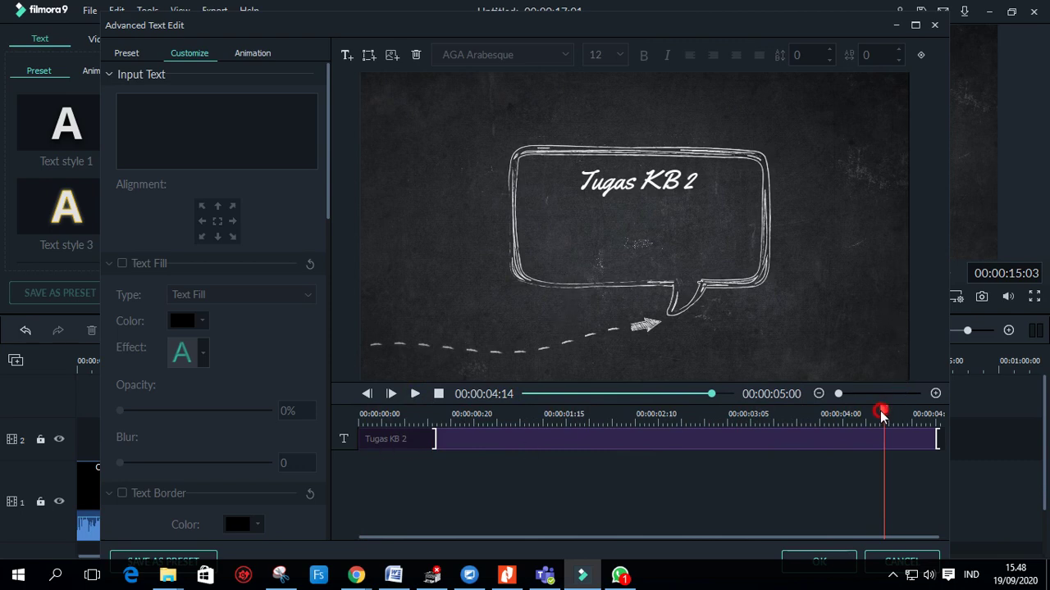
{"action": "mouse_move", "coordinate": [884, 413]}
{"action": "left_mouse_down"}
{"action": "mouse_move", "coordinate": [602, 418]}
{"action": "mouse_move", "coordinate": [669, 423]}
{"action": "left_mouse_up"}
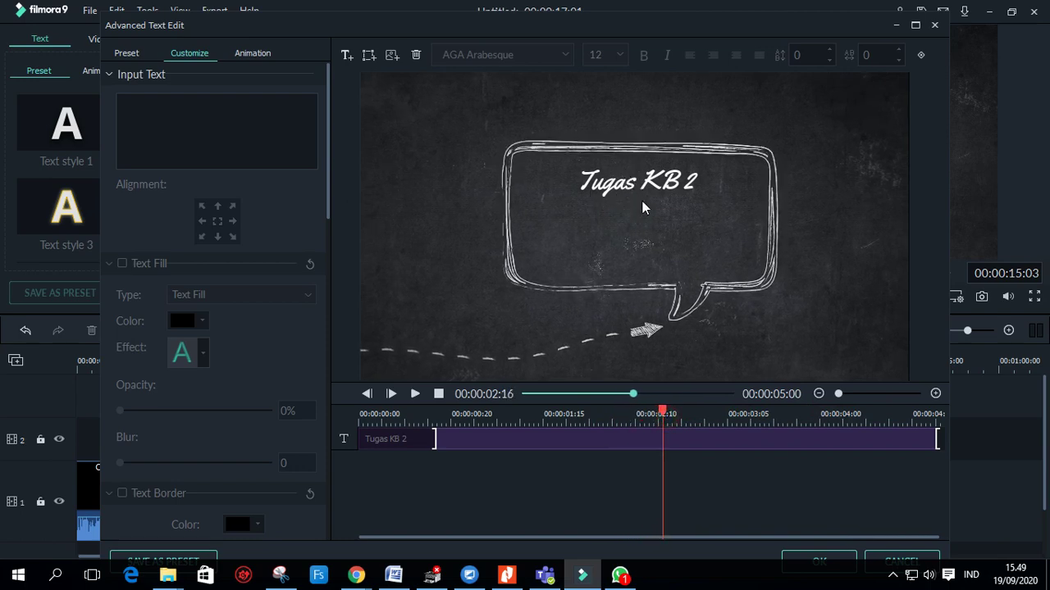
{"action": "left_click", "coordinate": [388, 447]}
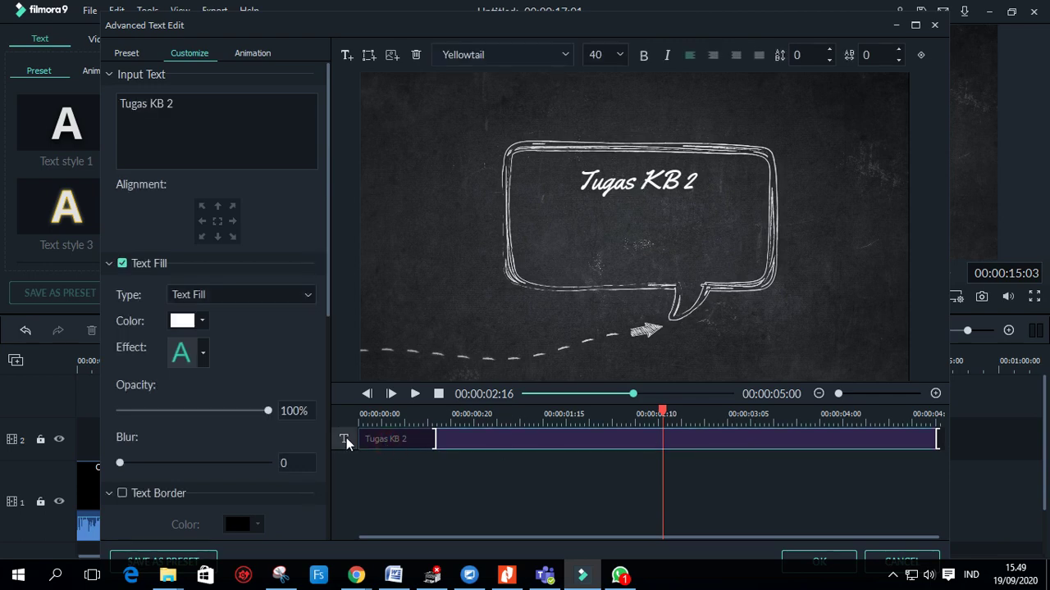
Step: Trim the start of the Tugas KB 2 text to 00:00:02:16, when the bubble is drawn, and preview its timing
{"action": "left_click_drag", "start_coordinate": [359, 439], "coordinate": [553, 413]}
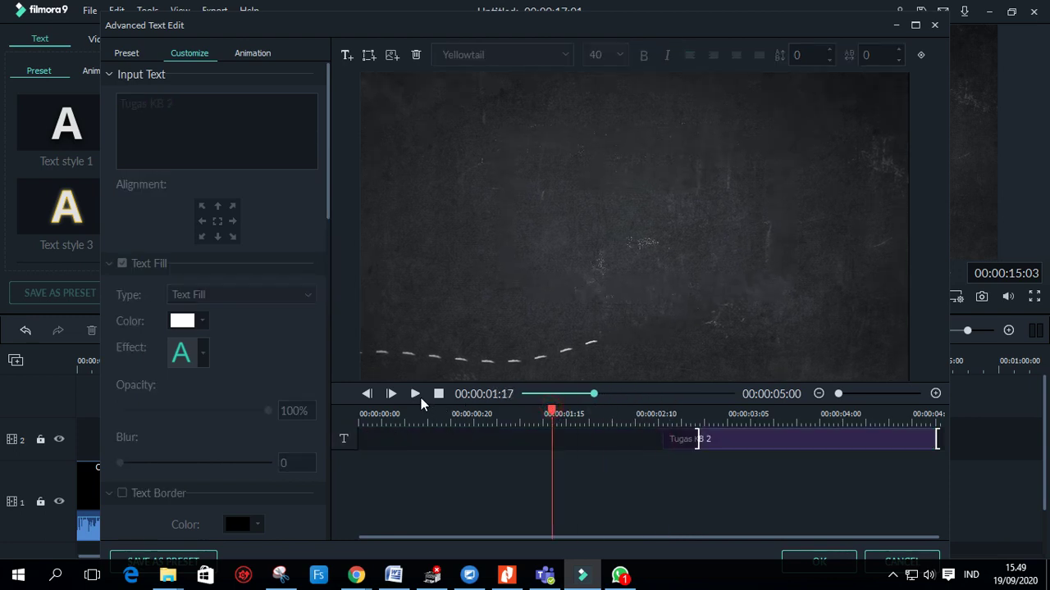
{"action": "left_click", "coordinate": [414, 395]}
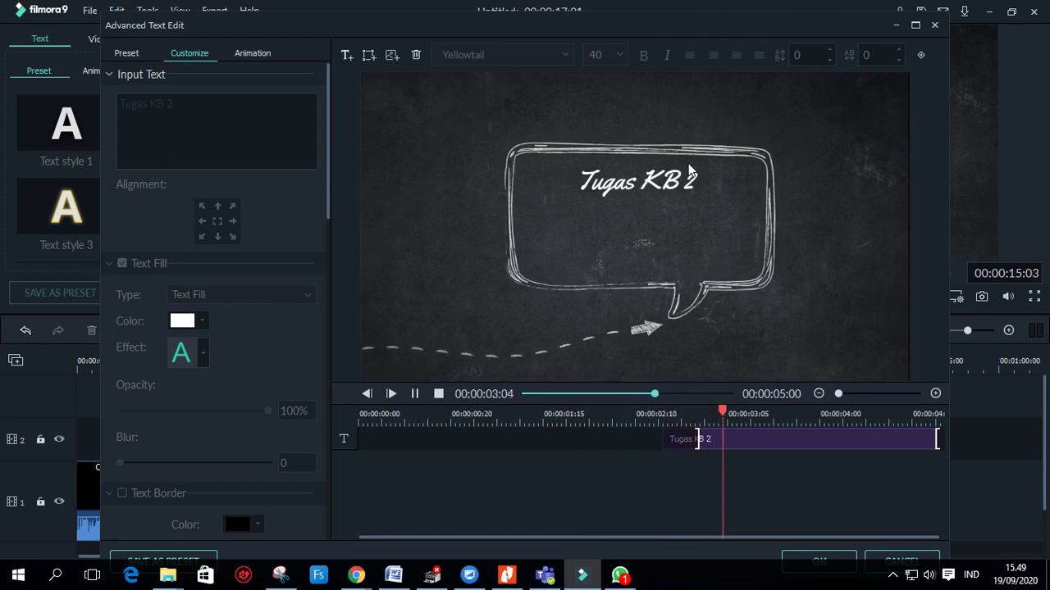
{"action": "left_click", "coordinate": [415, 393]}
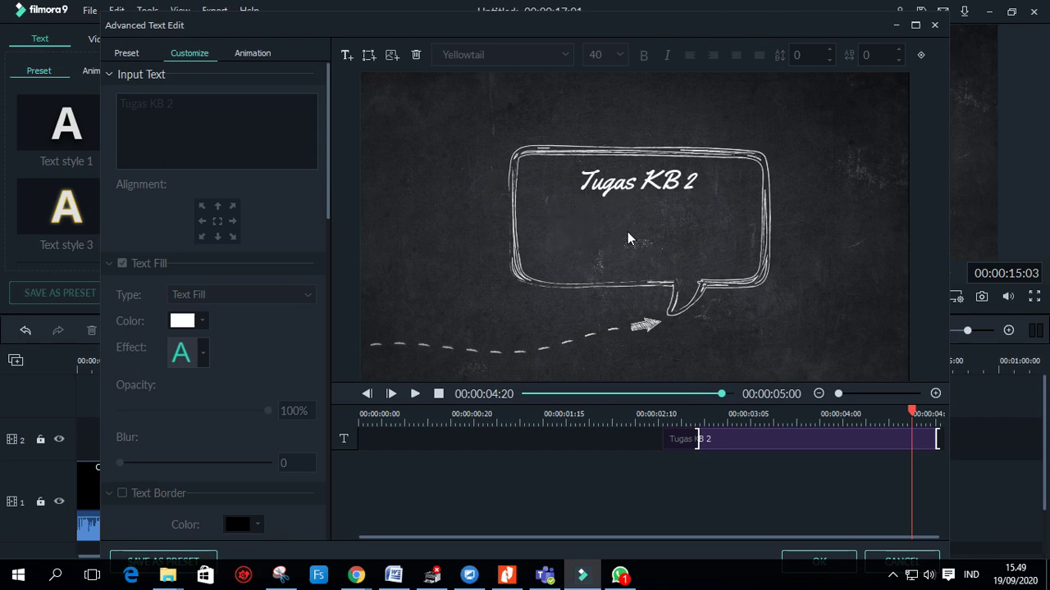
Step: Add a second text box below Tugas KB 2, enter the presenter's full name and set its font size to 64
{"action": "left_click", "coordinate": [346, 56]}
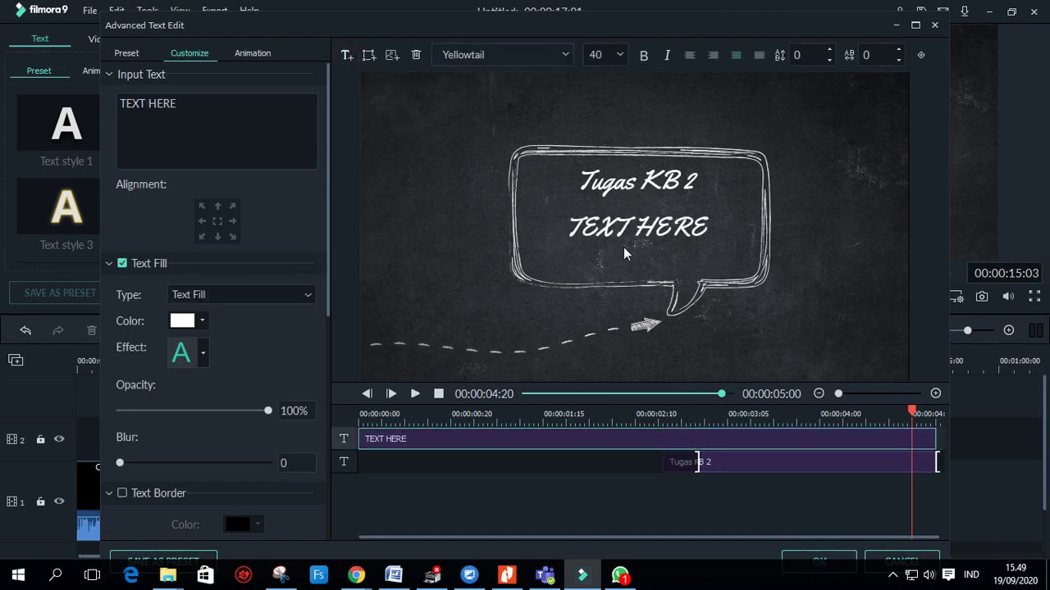
{"action": "left_click_drag", "start_coordinate": [177, 107], "coordinate": [150, 109]}
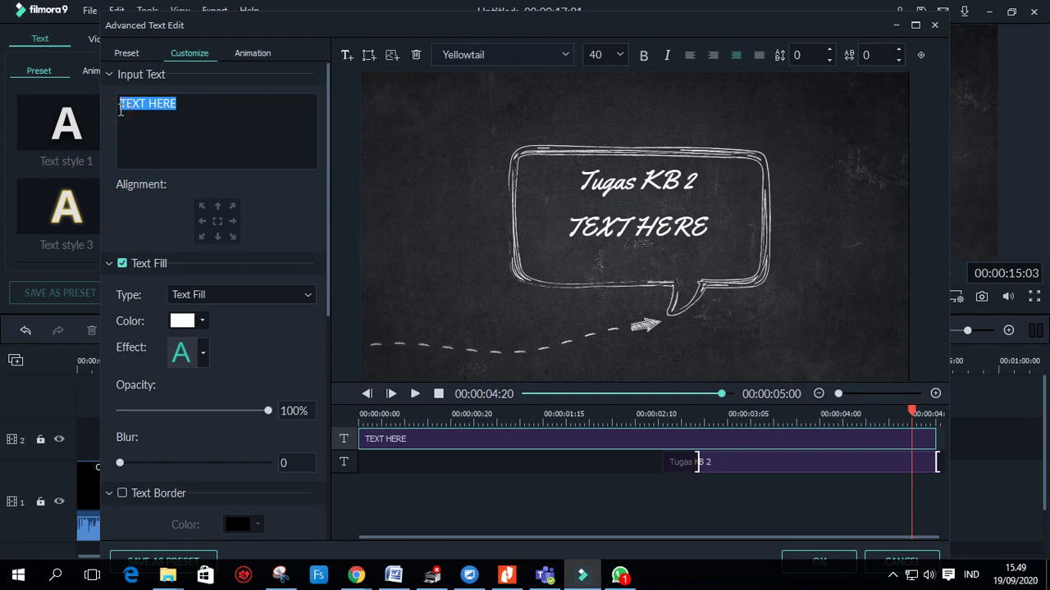
{"action": "type", "text": "Evi"}
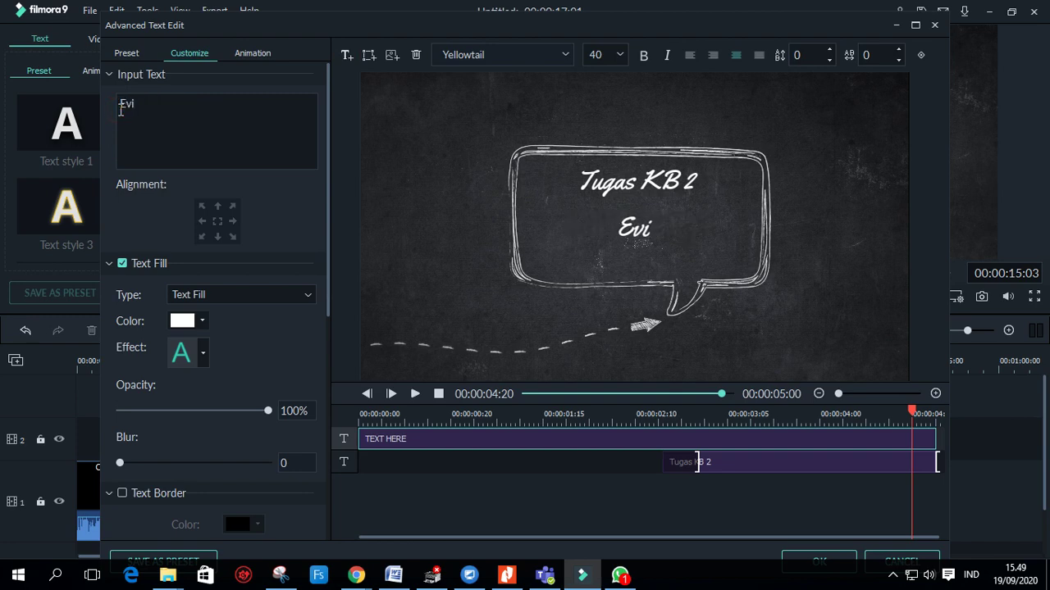
{"action": "type", "text": " Mutawasit"}
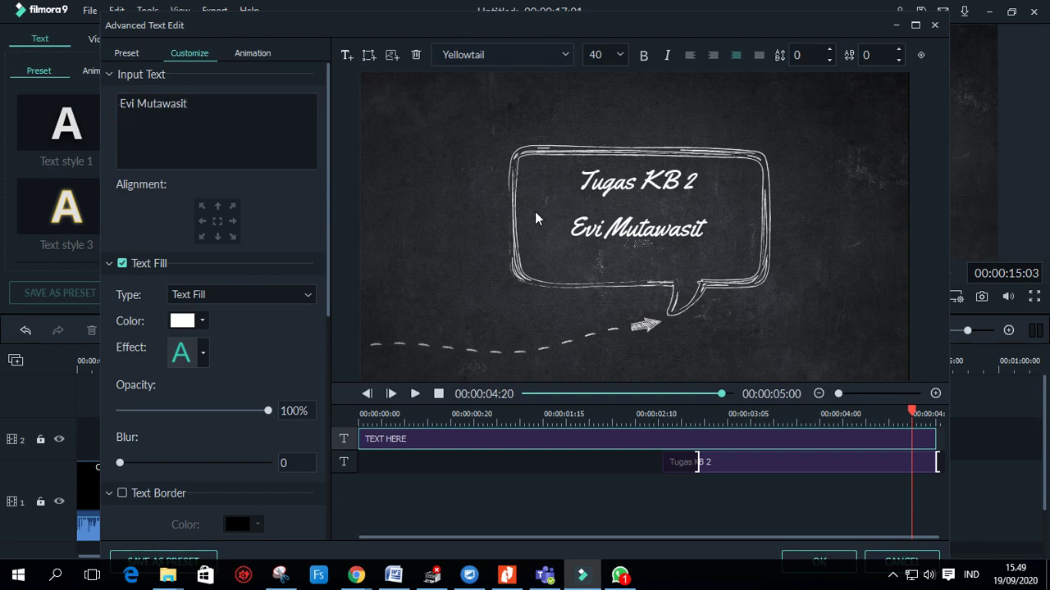
{"action": "left_click", "coordinate": [564, 48]}
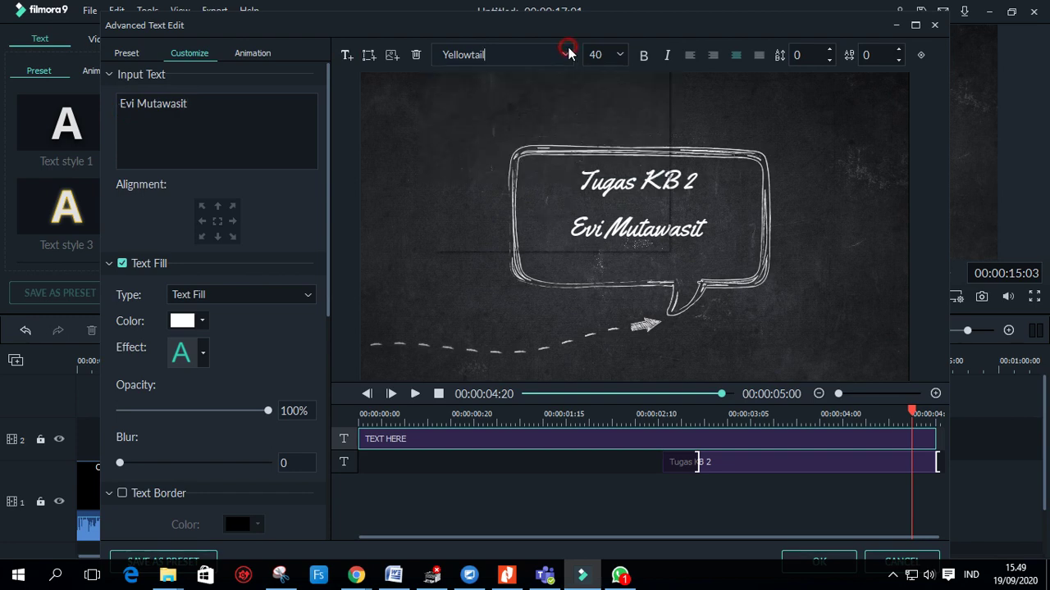
{"action": "left_click", "coordinate": [621, 54]}
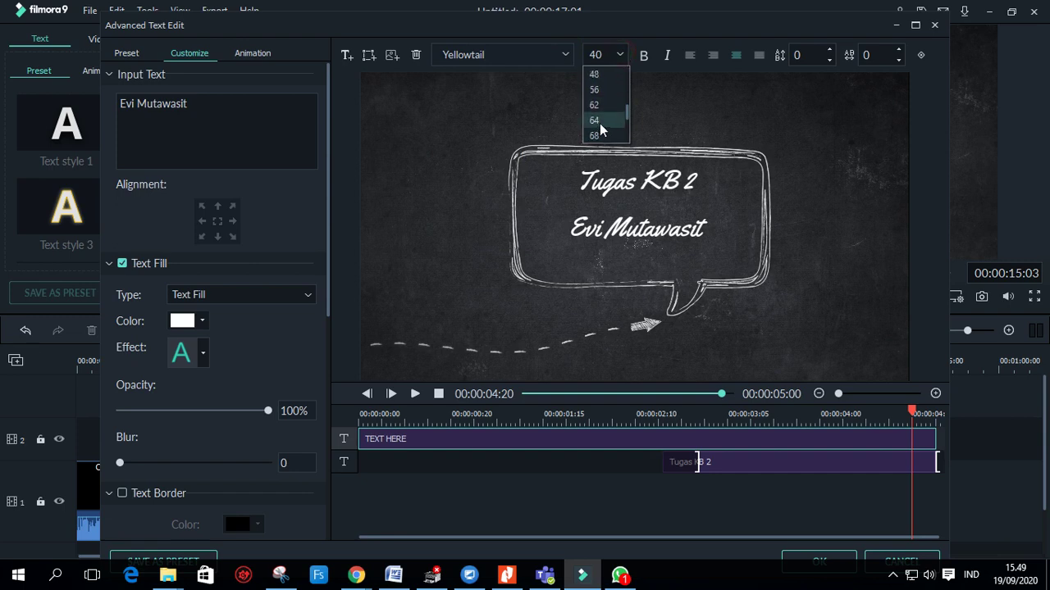
{"action": "left_click", "coordinate": [600, 122]}
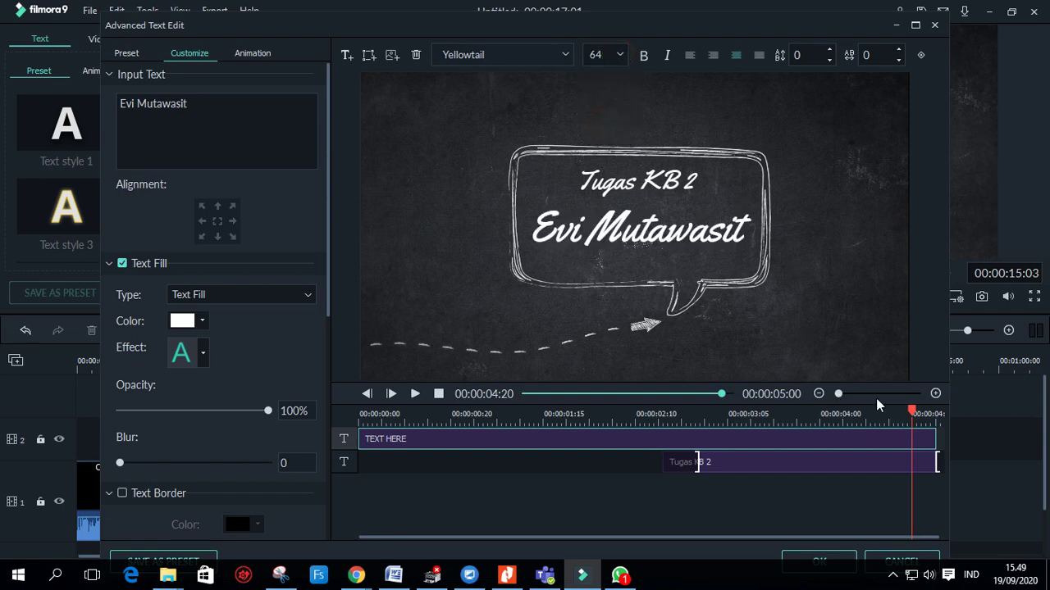
Step: Try the Cinema style, String Blur and Doomo Design animations on the name text and apply Random
{"action": "left_click_drag", "start_coordinate": [914, 412], "coordinate": [671, 441]}
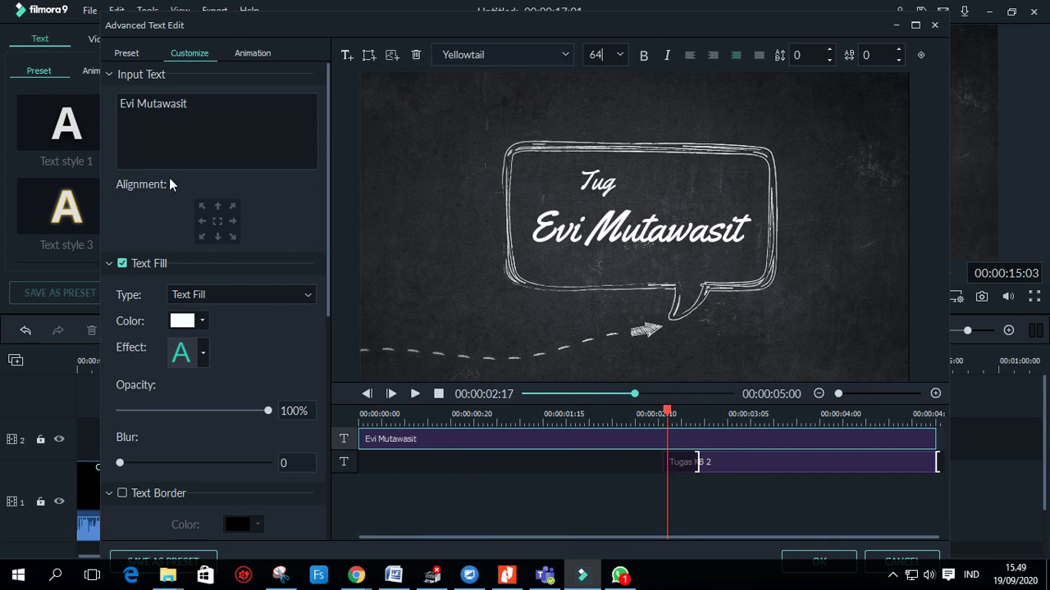
{"action": "left_click", "coordinate": [250, 54]}
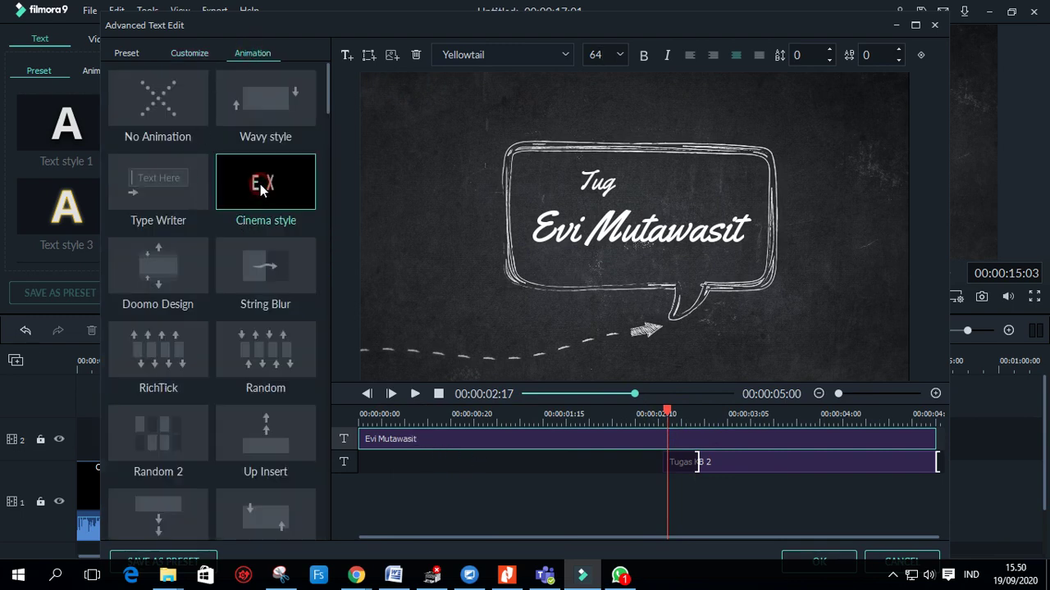
{"action": "left_click", "coordinate": [276, 189]}
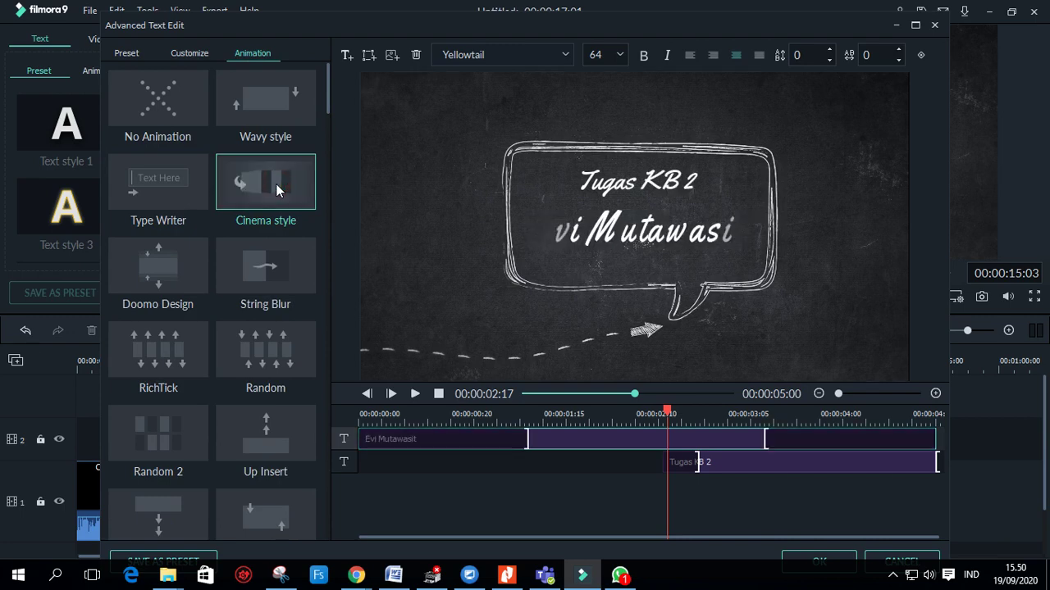
{"action": "left_click", "coordinate": [271, 279]}
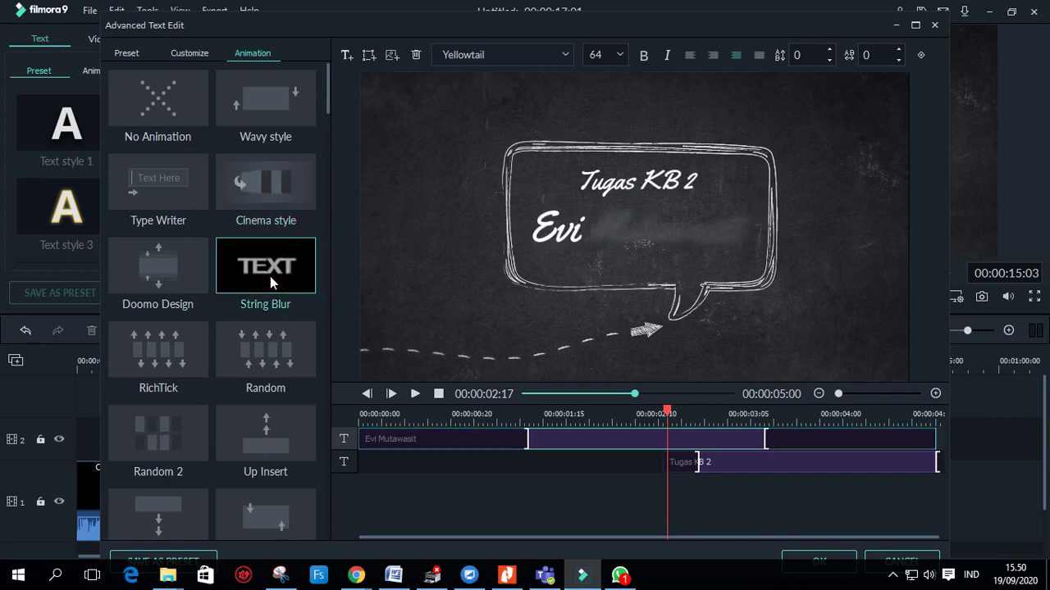
{"action": "left_click", "coordinate": [157, 273]}
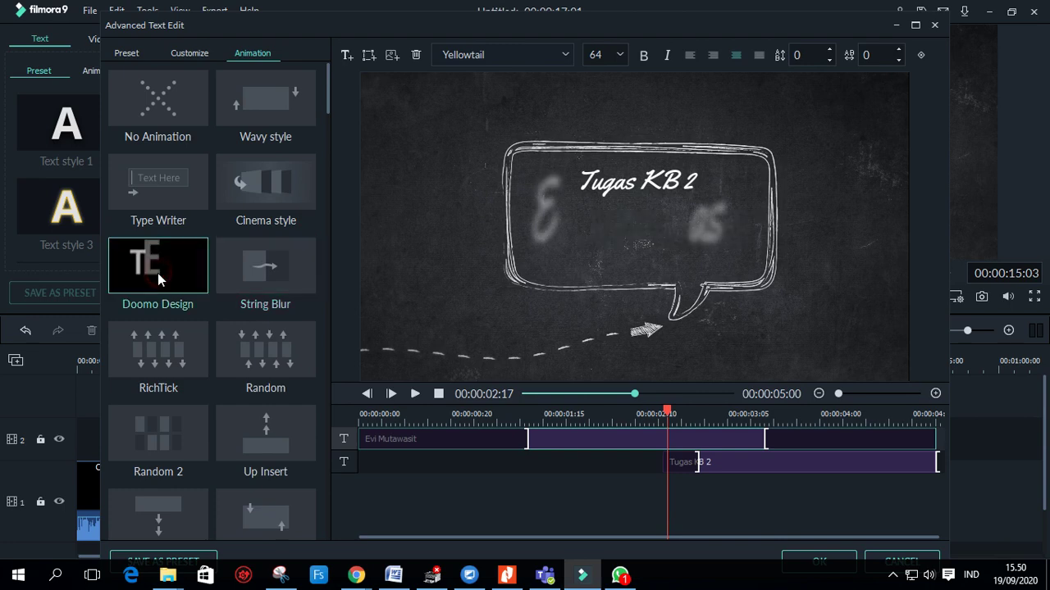
{"action": "left_click", "coordinate": [253, 356]}
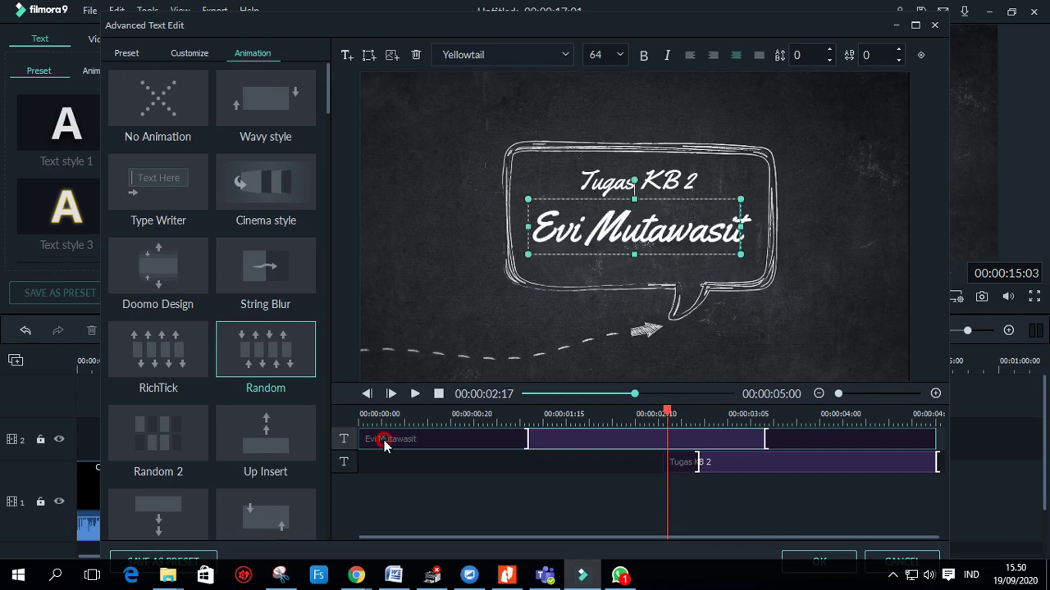
Step: Trim the start of the name text so it begins shortly after Tugas KB 2, preview both texts and confirm the advanced edit
{"action": "left_click_drag", "start_coordinate": [358, 438], "coordinate": [709, 443]}
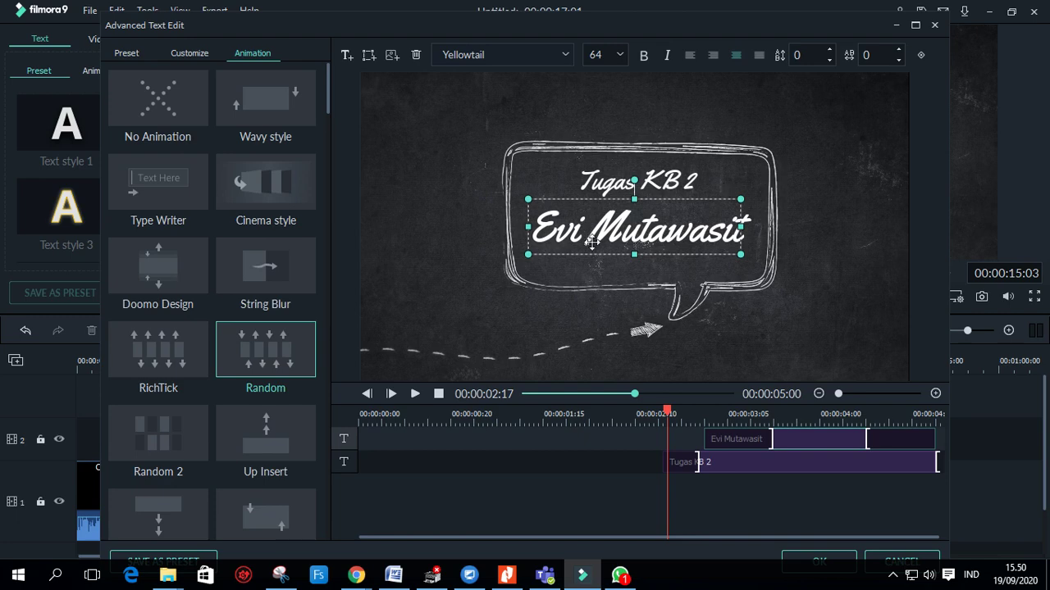
{"action": "left_click", "coordinate": [663, 409]}
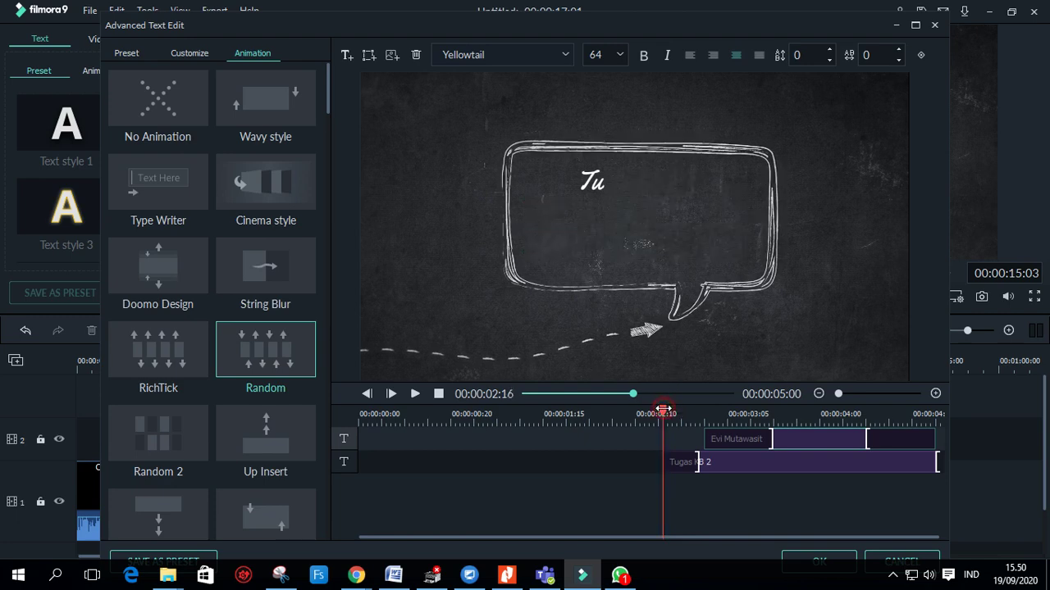
{"action": "left_click", "coordinate": [414, 395]}
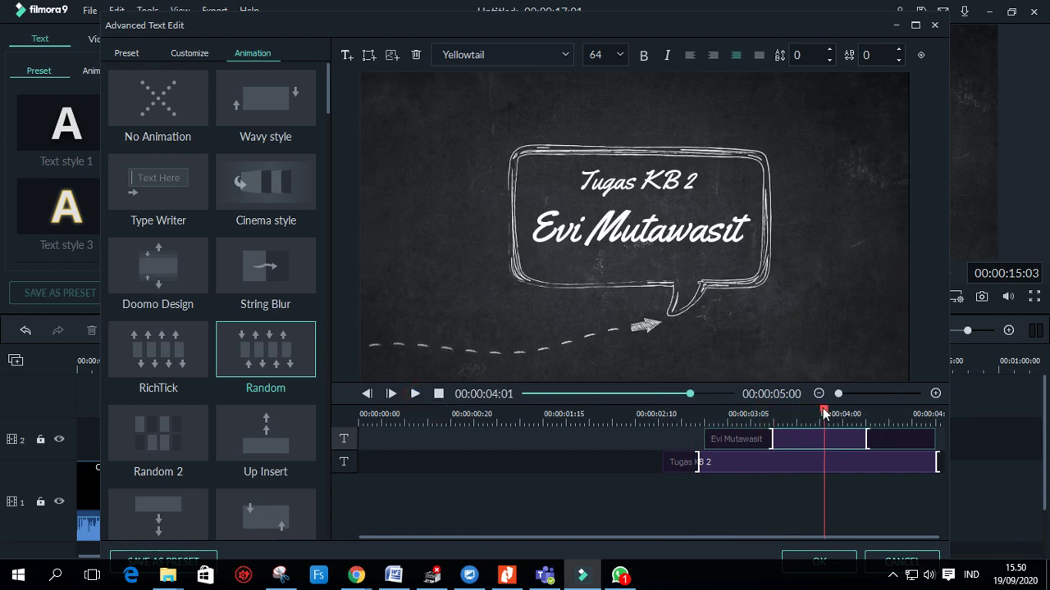
{"action": "left_click_drag", "start_coordinate": [824, 412], "coordinate": [940, 445]}
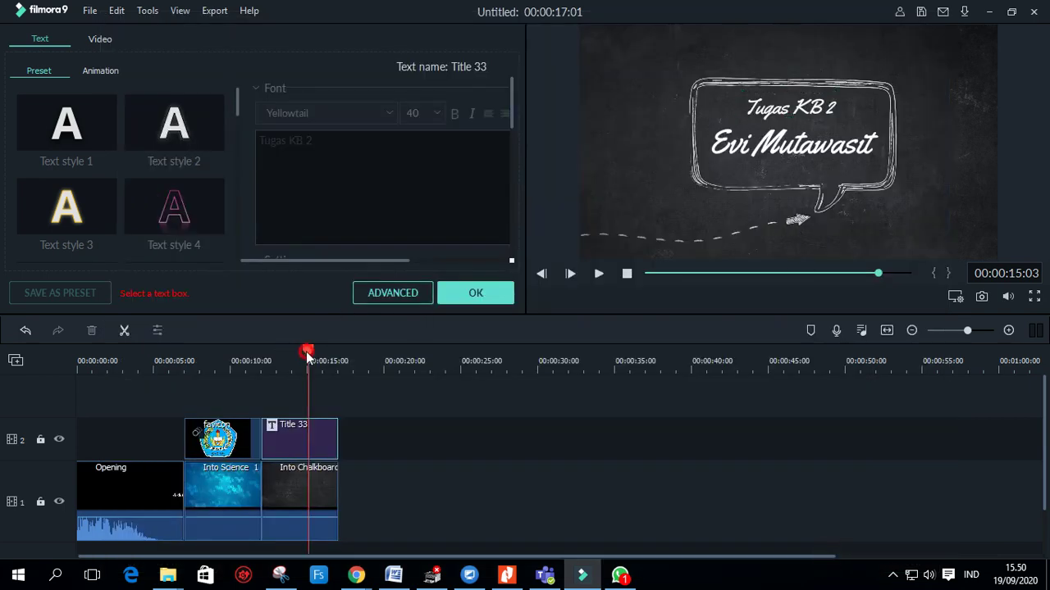
Step: Play the whole project from the beginning to check the titles and confirm the Title 33 edits
{"action": "left_click_drag", "start_coordinate": [305, 351], "coordinate": [66, 374]}
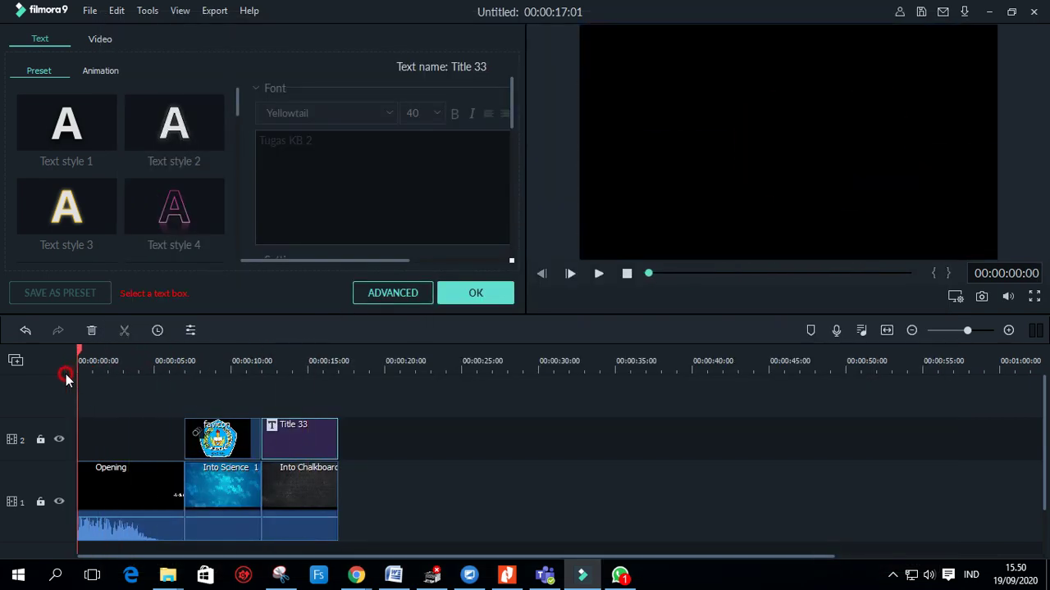
{"action": "left_click", "coordinate": [597, 277]}
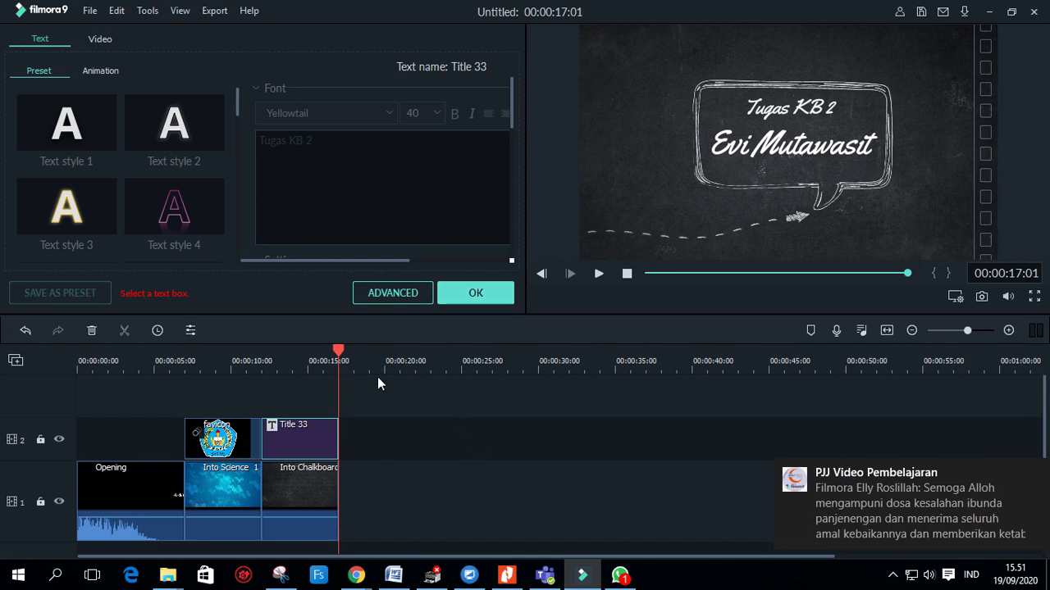
{"action": "left_click", "coordinate": [479, 293]}
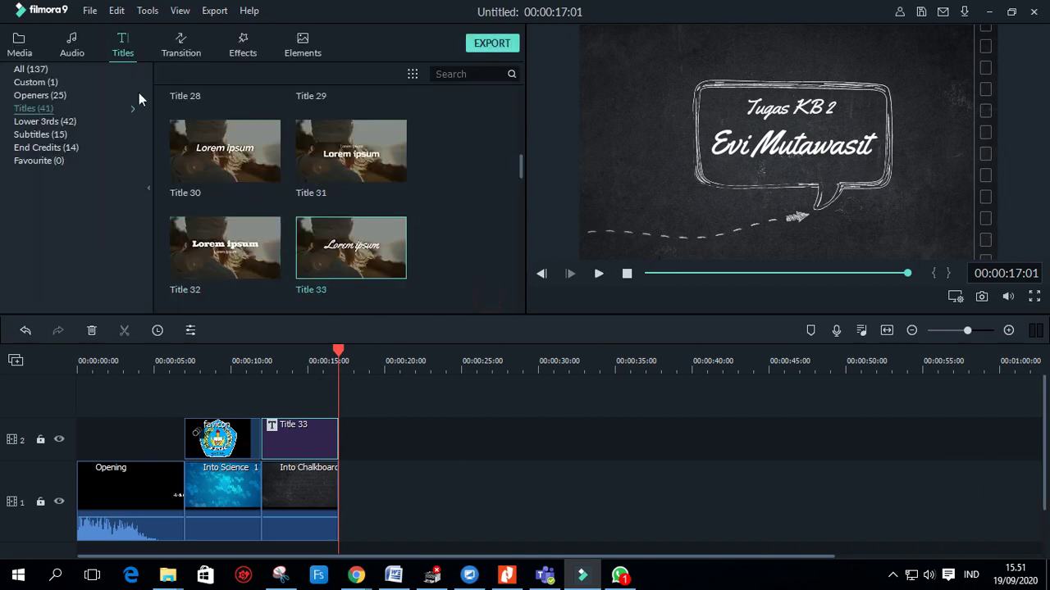
Step: Add the music track Always Dreaming - Same Town Forever to audio track 1, starting shortly before the Opening clip ends
{"action": "left_click", "coordinate": [72, 46]}
{"action": "left_click", "coordinate": [251, 249]}
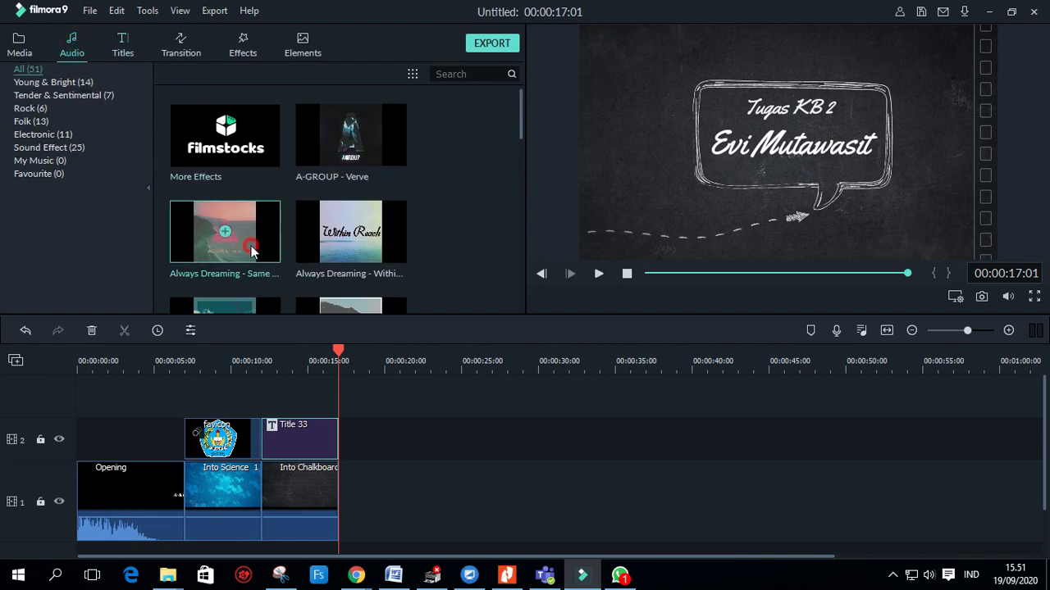
{"action": "left_click_drag", "start_coordinate": [250, 249], "coordinate": [185, 510]}
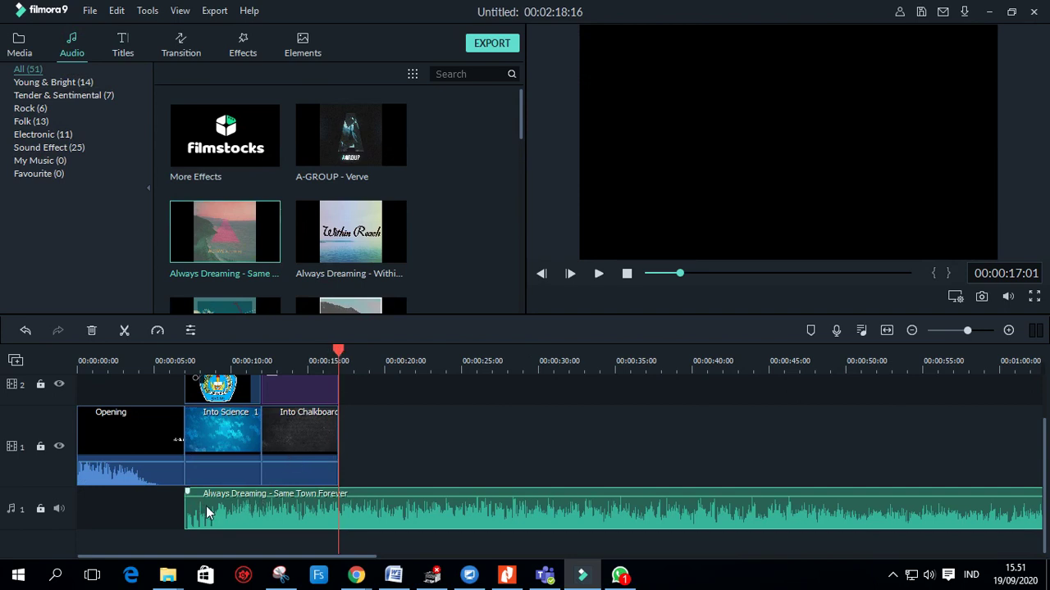
{"action": "left_click_drag", "start_coordinate": [207, 515], "coordinate": [184, 508]}
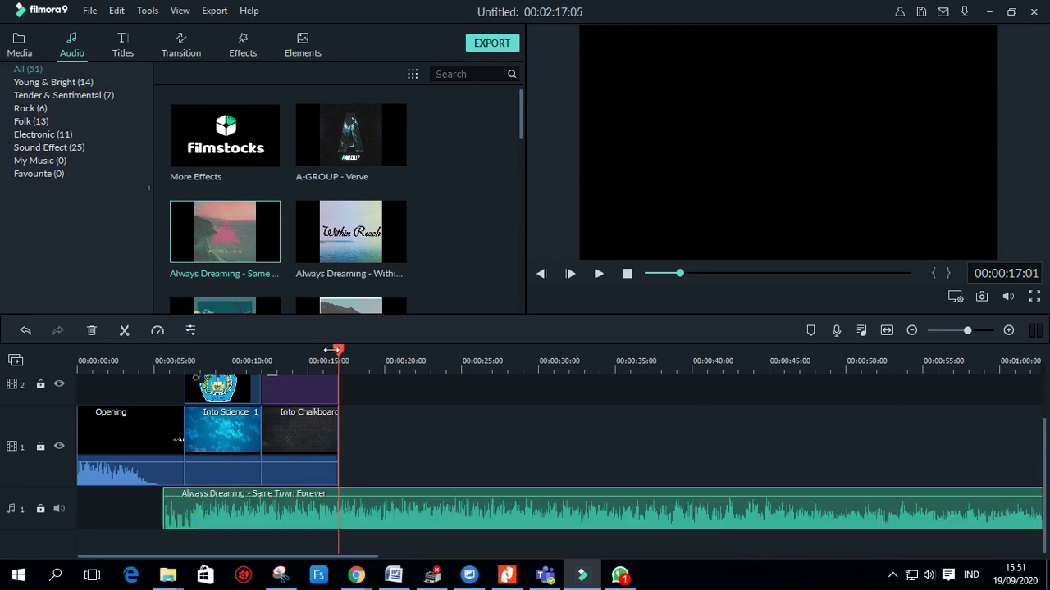
Step: Play the project from 00:00:05:12 to check the music, and pause just past the end of the chalkboard clip
{"action": "left_click_drag", "start_coordinate": [331, 350], "coordinate": [160, 351]}
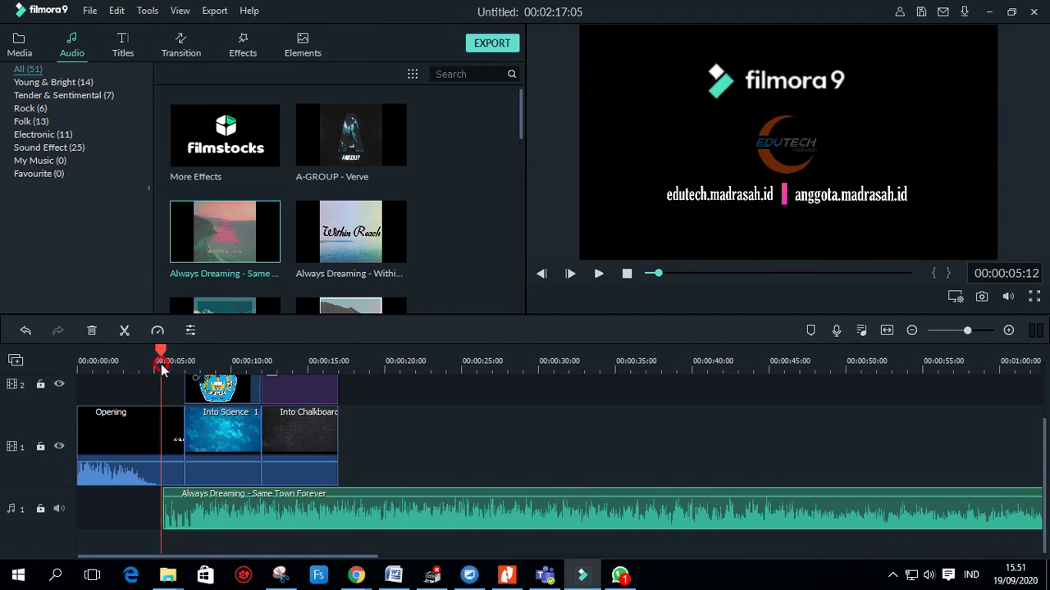
{"action": "left_click", "coordinate": [598, 281]}
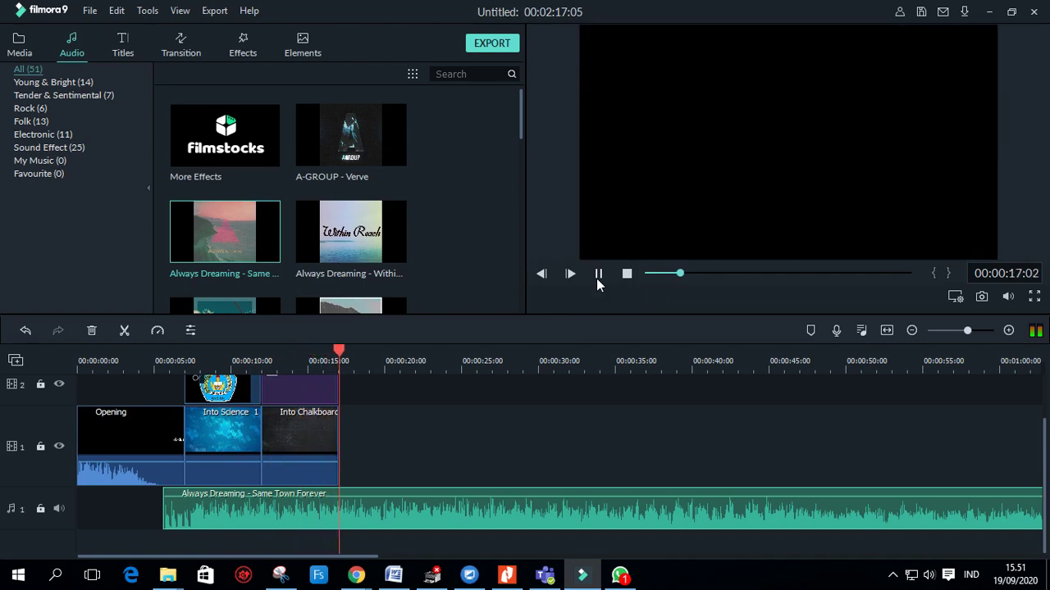
{"action": "left_click", "coordinate": [598, 275]}
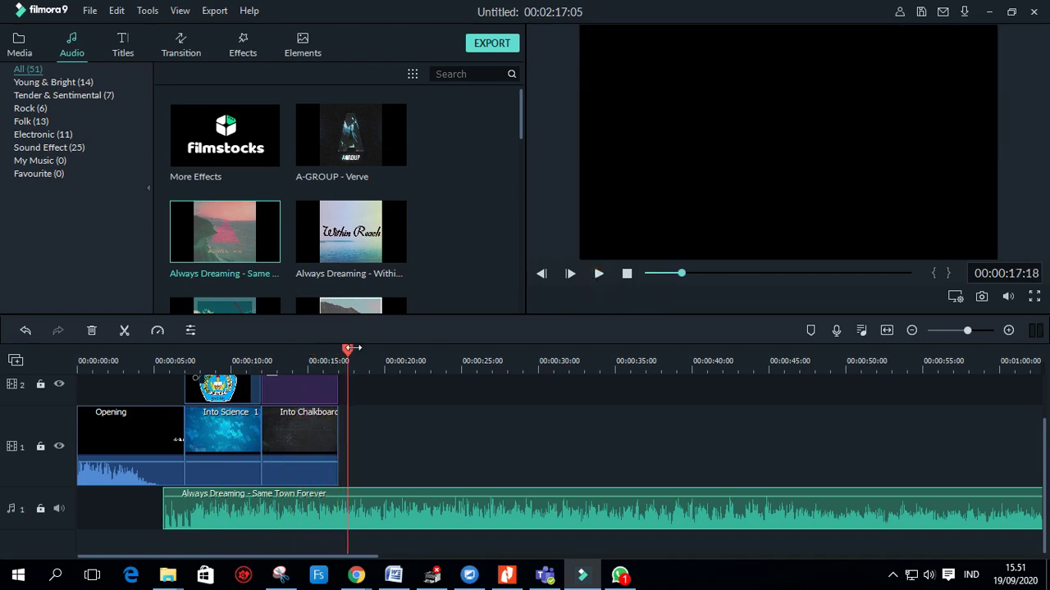